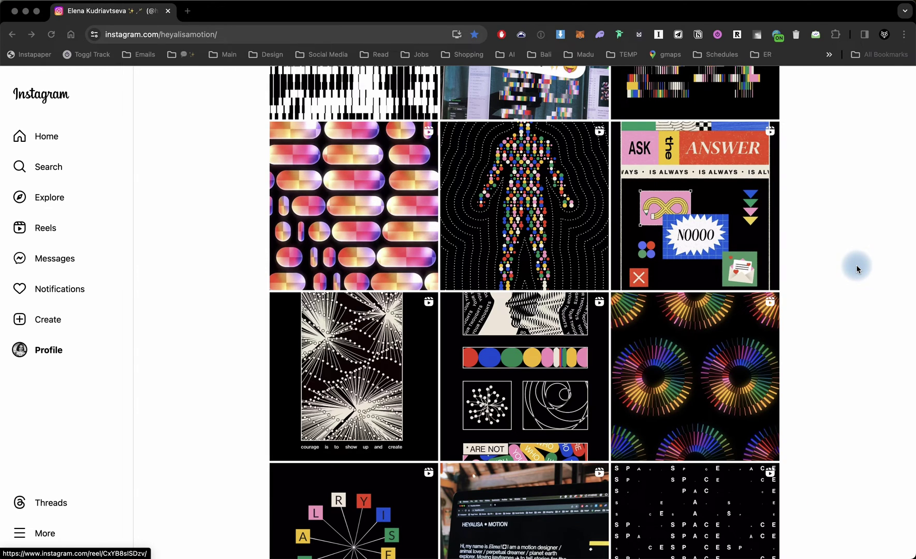
Step: Browse the Instagram profile, viewing the figure post and the 'Your thoughts' post
scroll(857, 266, "up", 2)
scroll(857, 267, "down", 2)
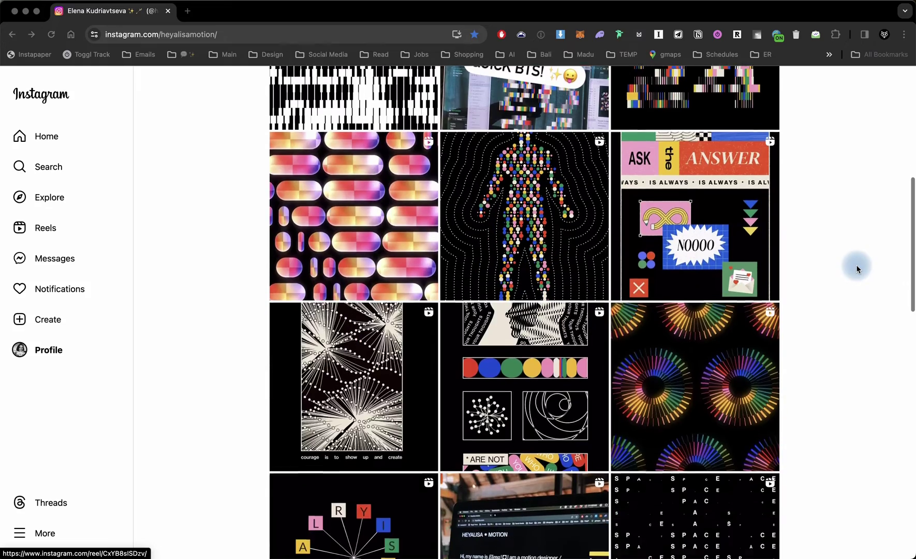
left_click(501, 161)
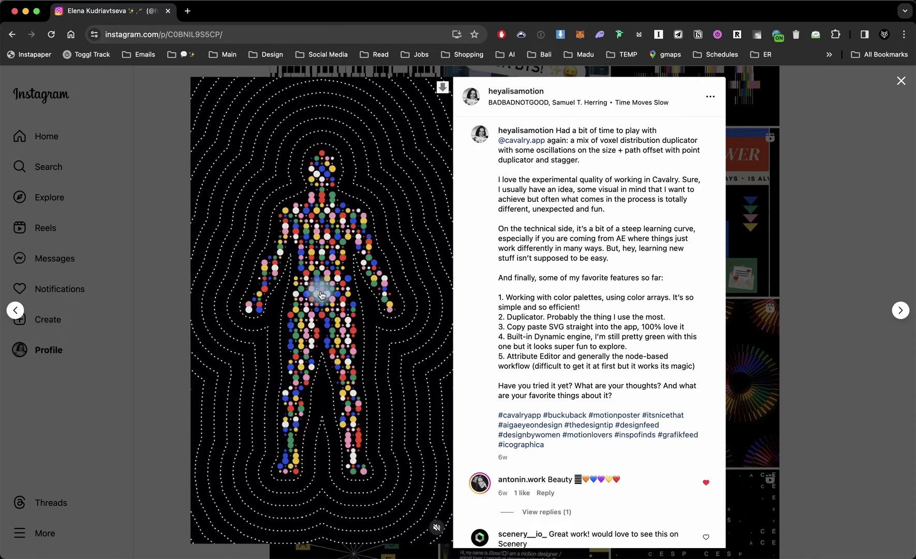
left_click(832, 219)
left_click(416, 168)
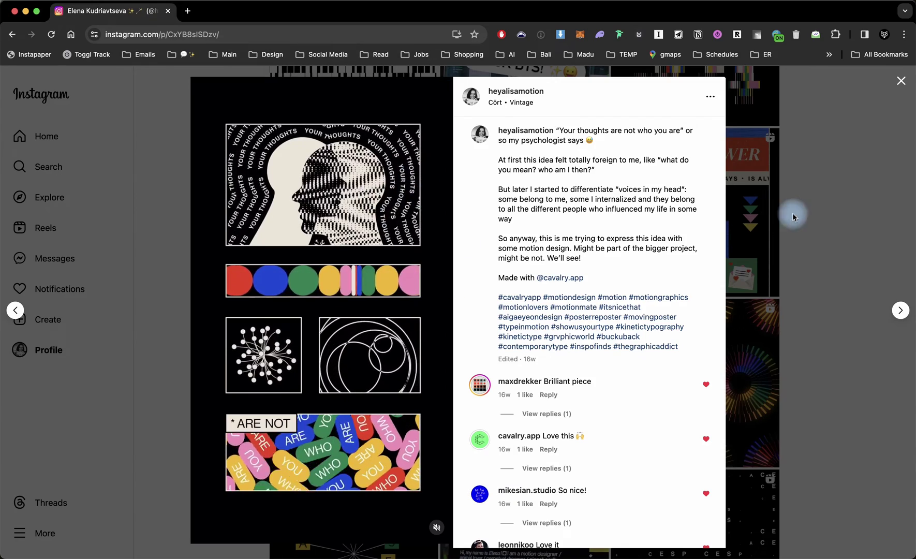
left_click(809, 195)
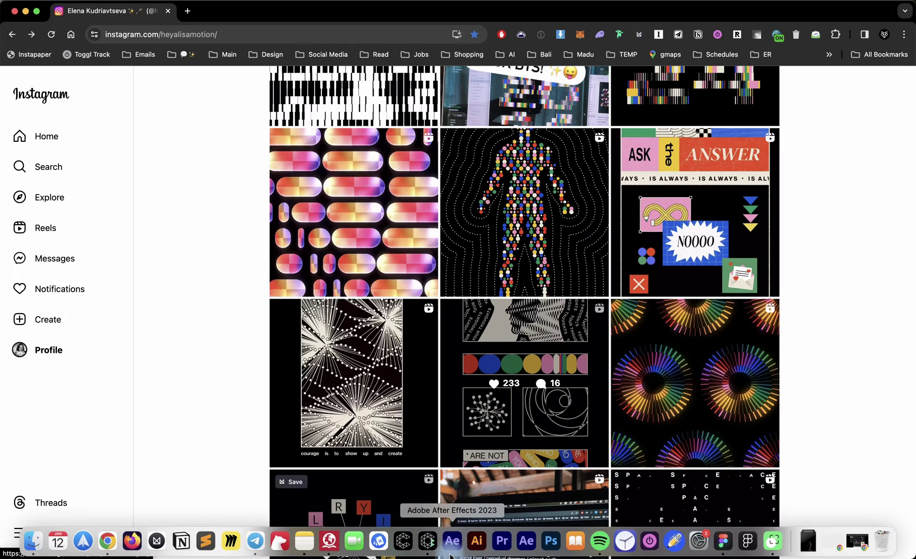
Step: Copy the Editable Shape 1 head outline from Cavalry's viewport as SVG
left_click(427, 542)
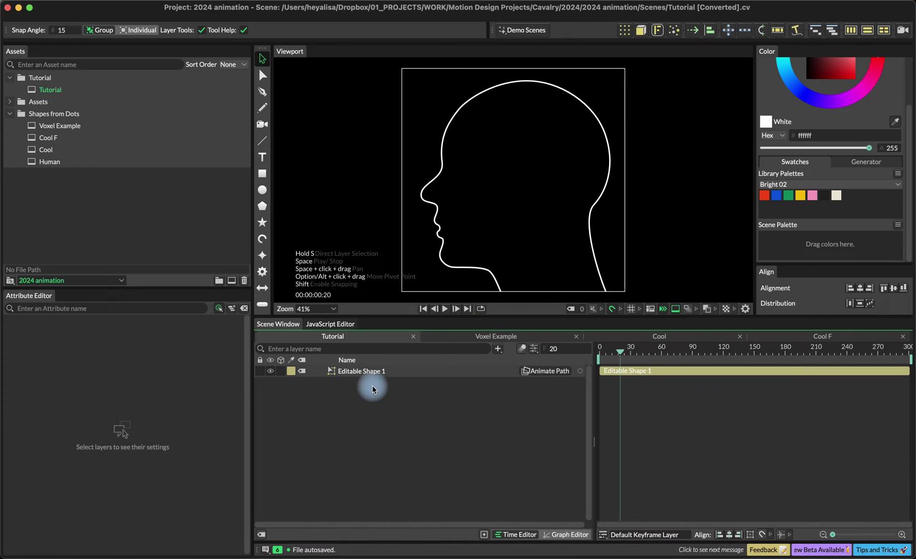
left_click(380, 373)
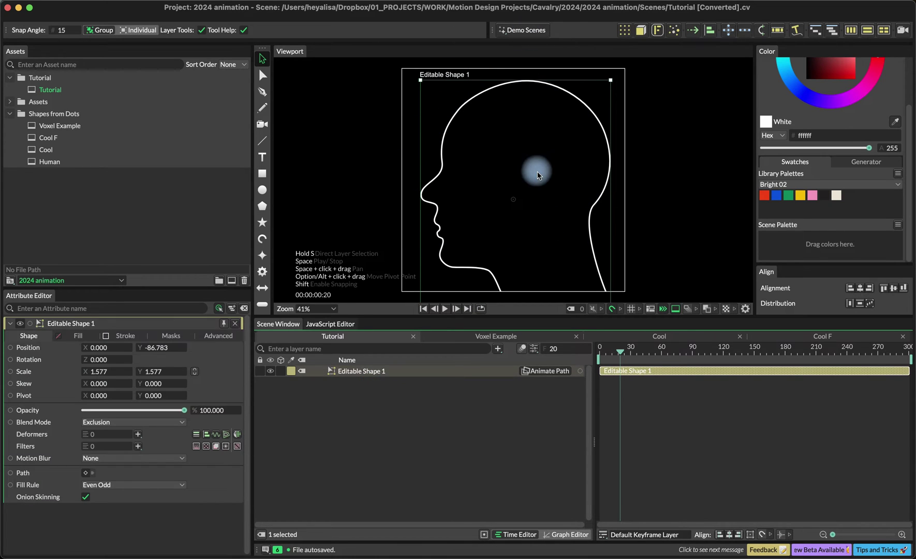
right_click(443, 157)
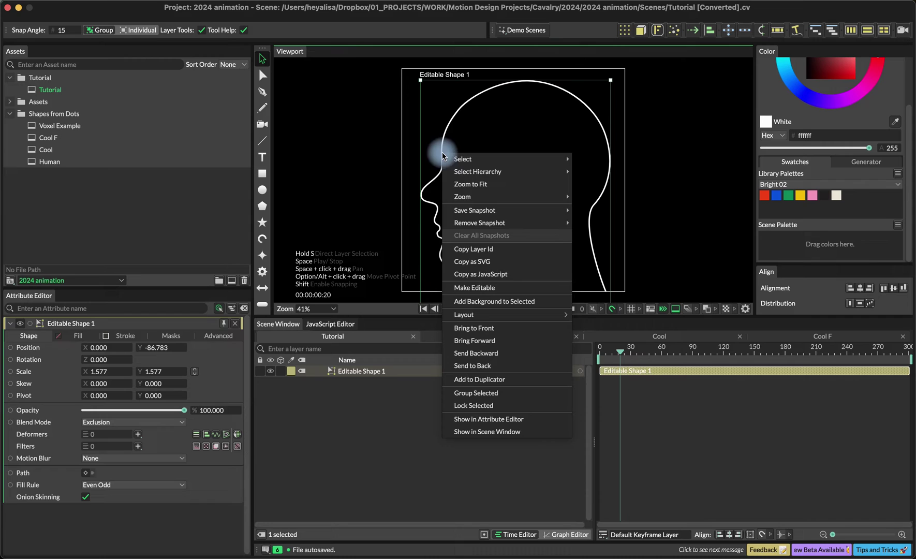
left_click(478, 265)
Step: Paste the head outline into the Untitled Figma draft and inspect the resulting vector
mouse_move(673, 548)
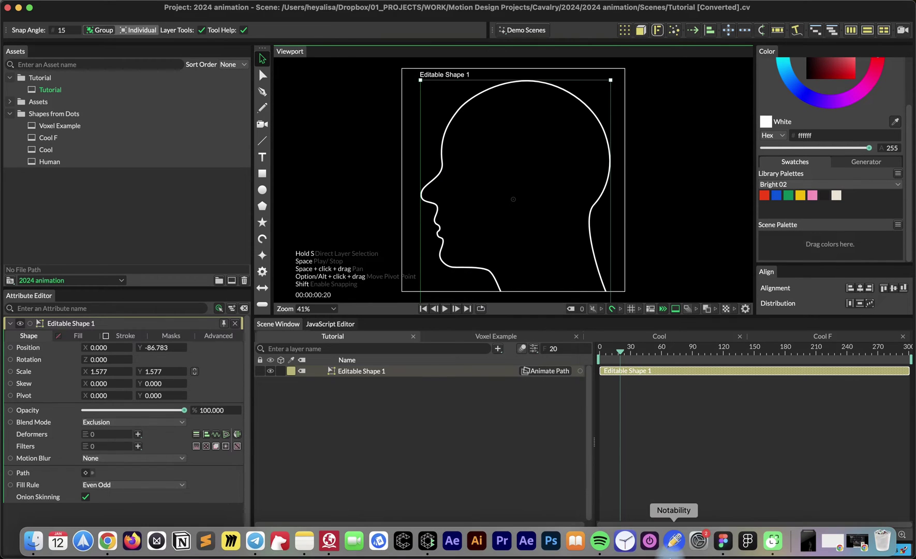
left_click(722, 548)
key("super+v")
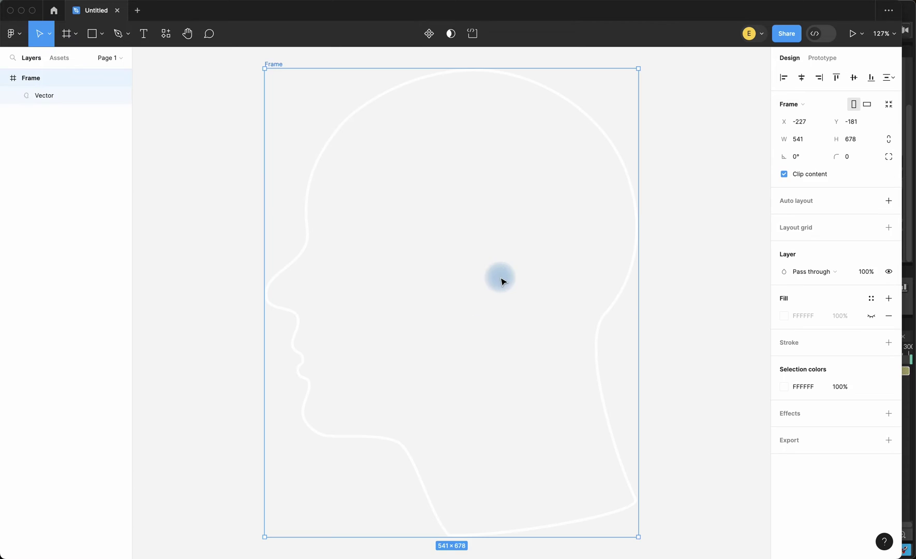
left_click(699, 210)
left_click(458, 278)
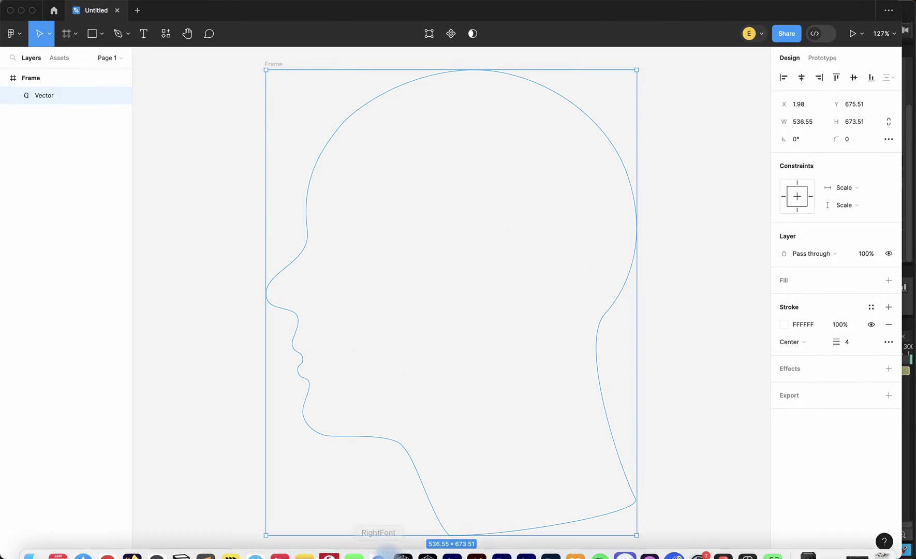
left_click(421, 549)
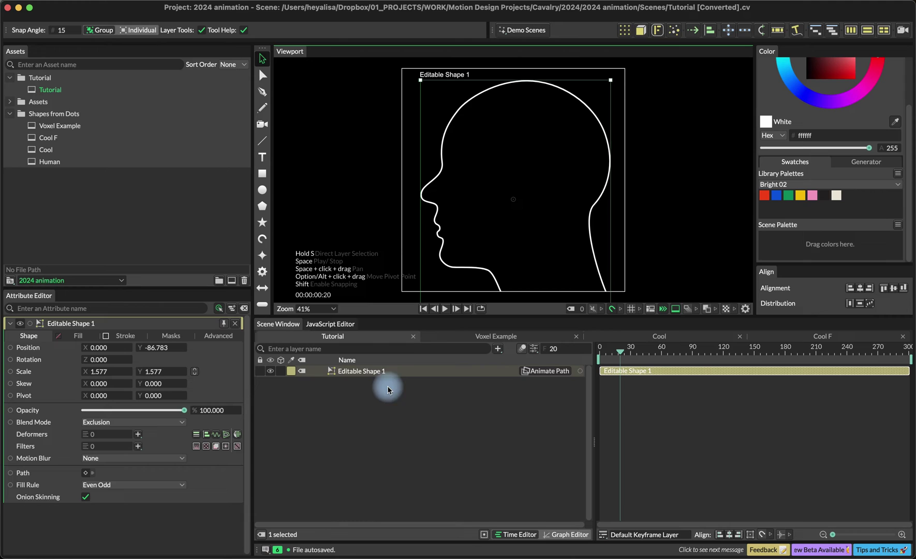
Step: Create an ellipse with a radius width of 2
left_click(262, 190)
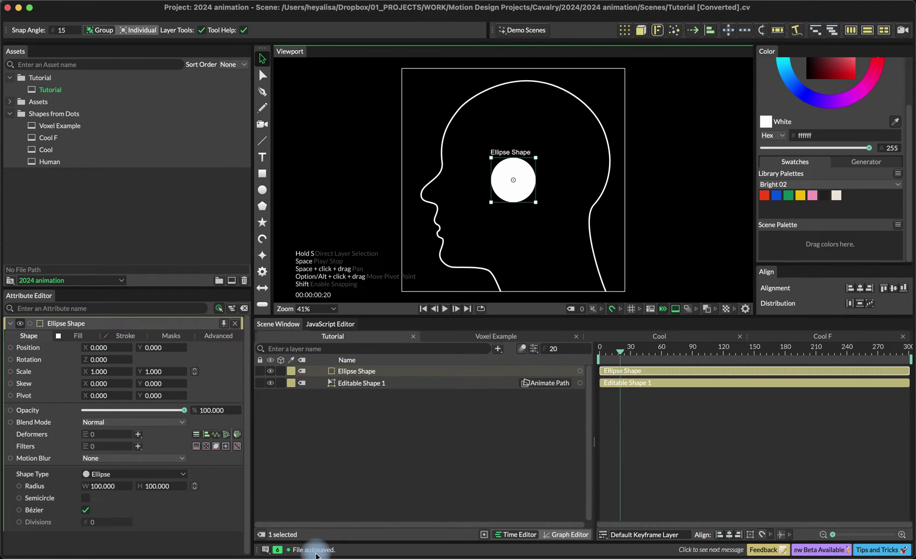
left_click(107, 485)
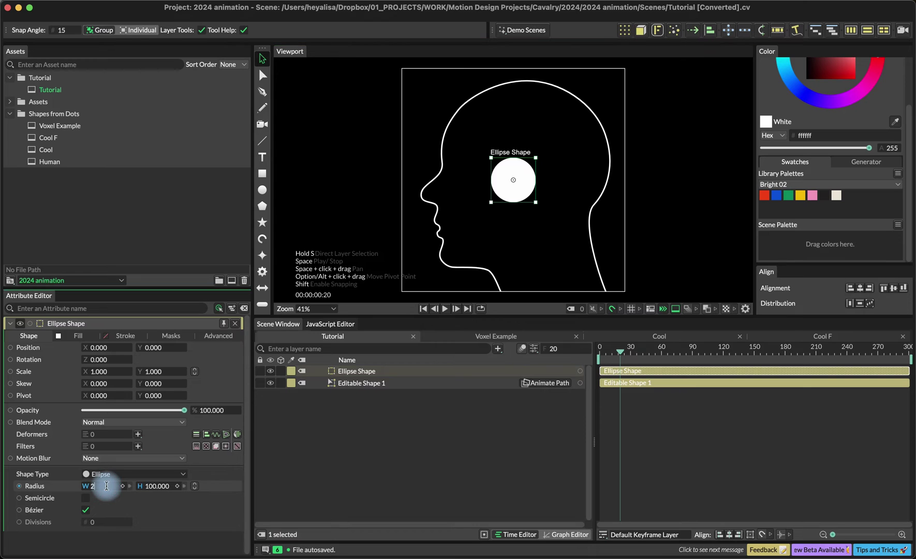
type("2")
key("Return")
Step: Add a Duplicator for the ellipse with its distribution set to Voxelize
left_click(625, 30)
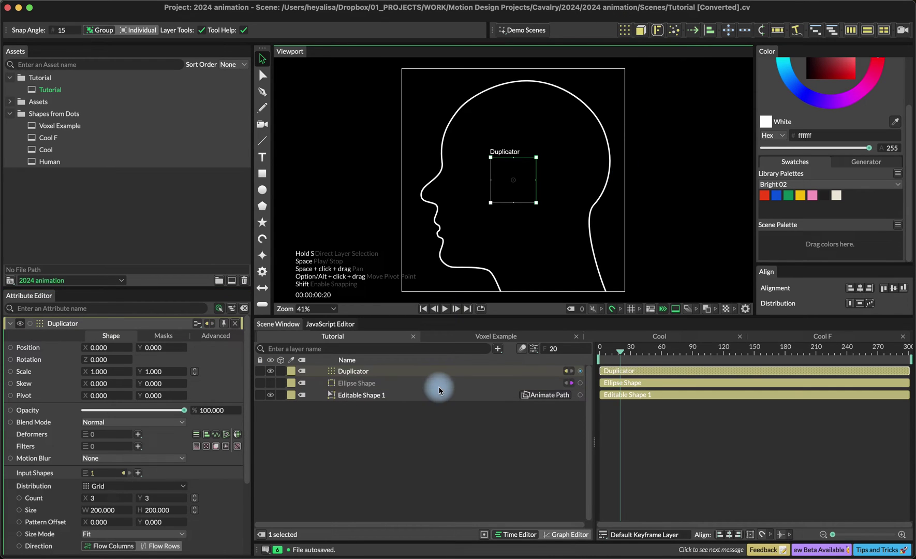
left_click(121, 487)
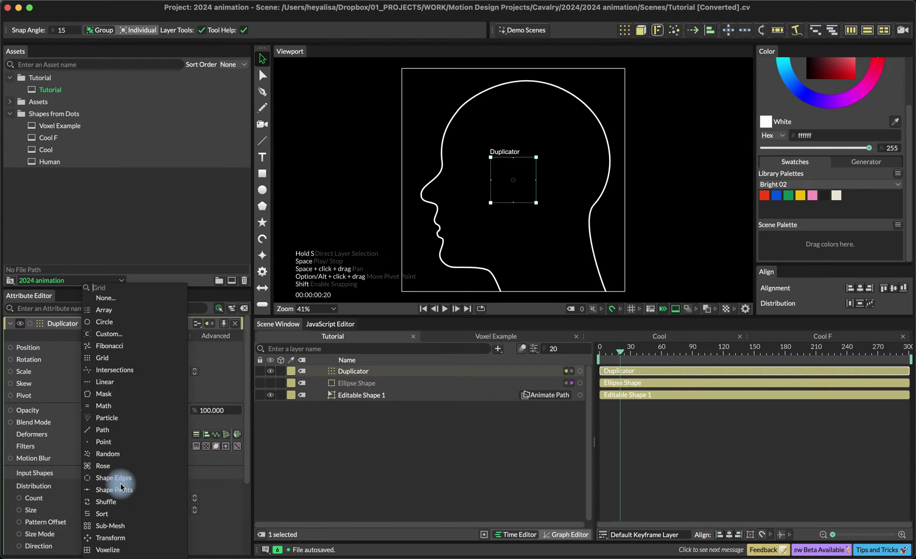
left_click(118, 549)
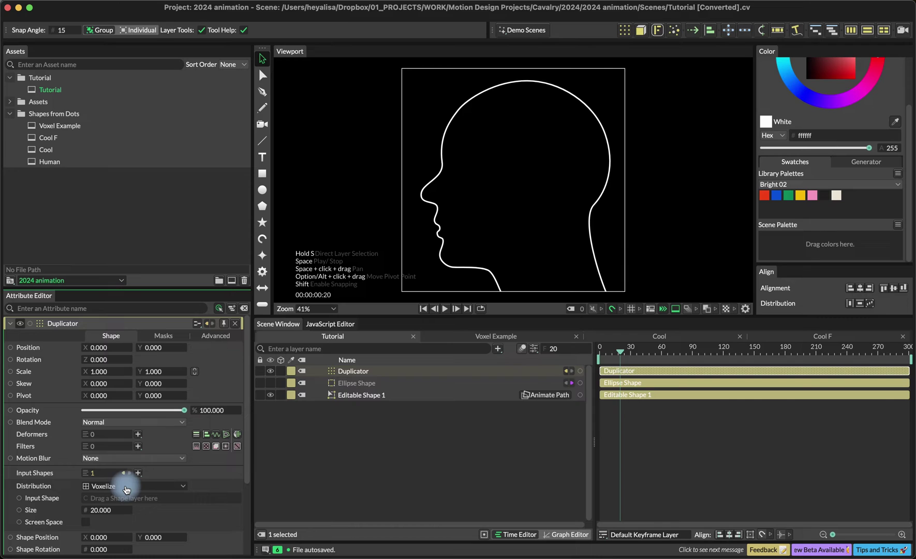
Step: In Voxel Example, add a Voxelize deformer to Editable Shape 1 with Size 21.8 and Voxel Scale 0.38
left_click(538, 337)
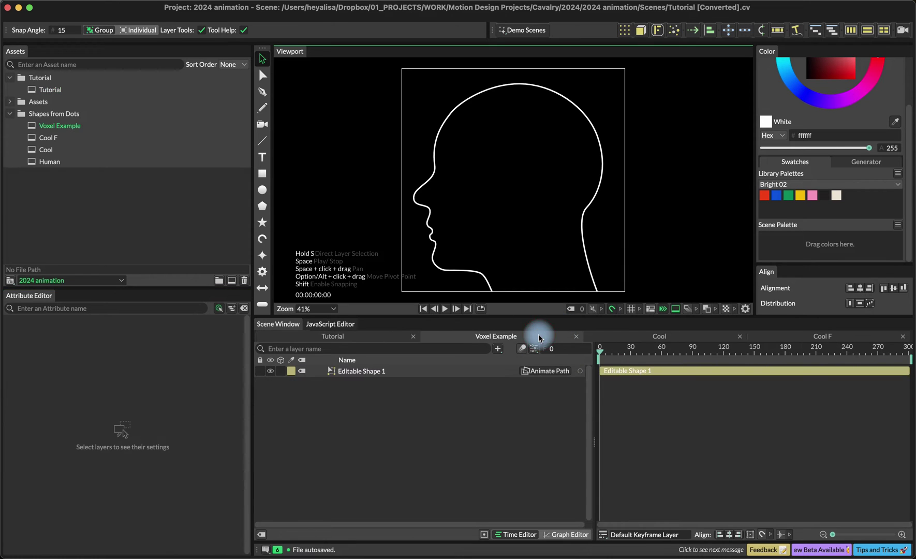
left_click(390, 370)
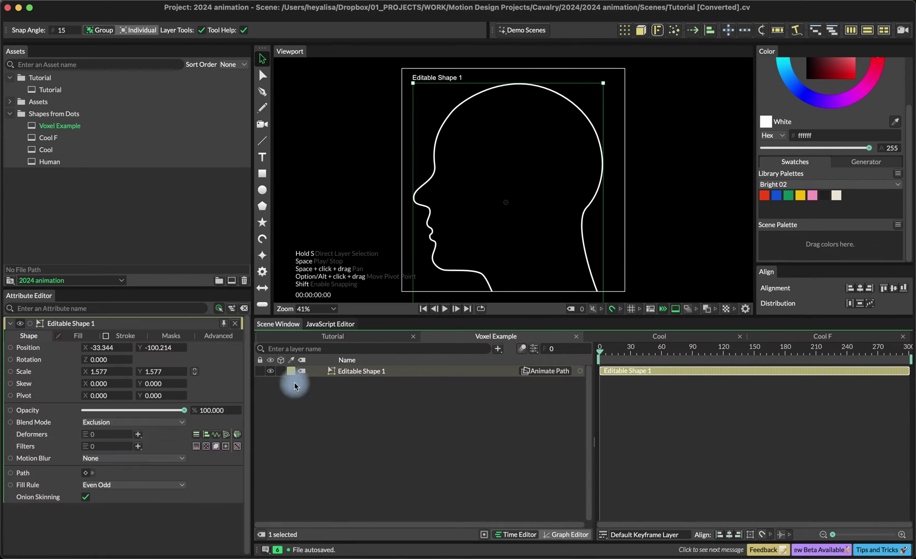
left_click(139, 436)
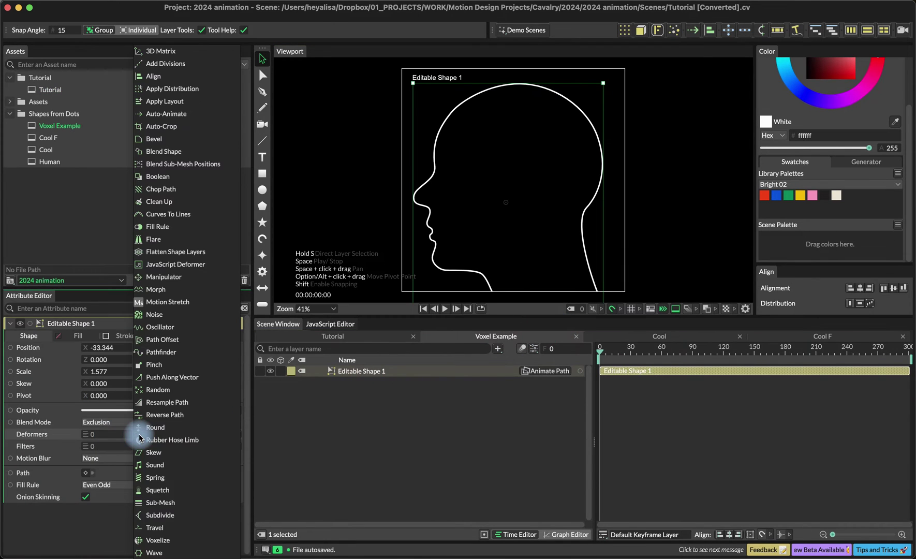
left_click(155, 540)
left_click_drag(340, 387, 358, 381)
left_click(365, 386)
left_click(365, 373)
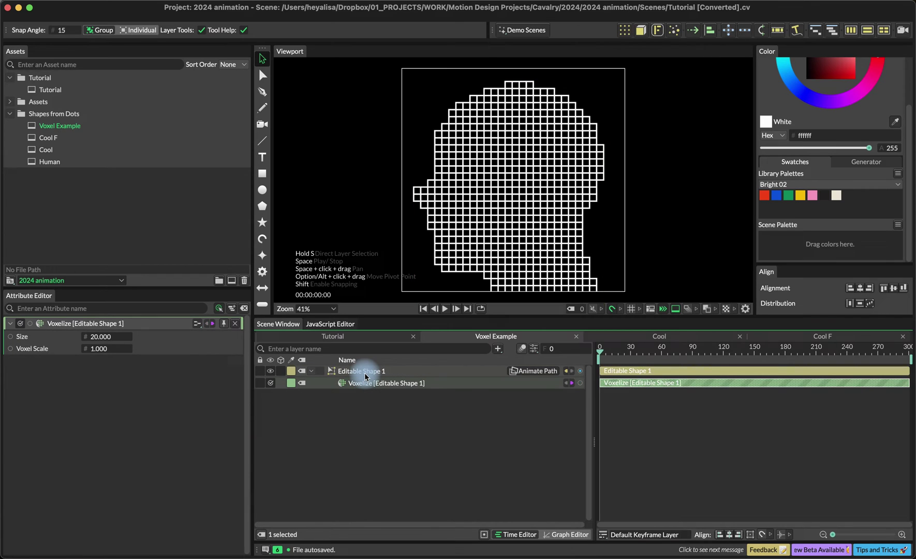
left_click(521, 158)
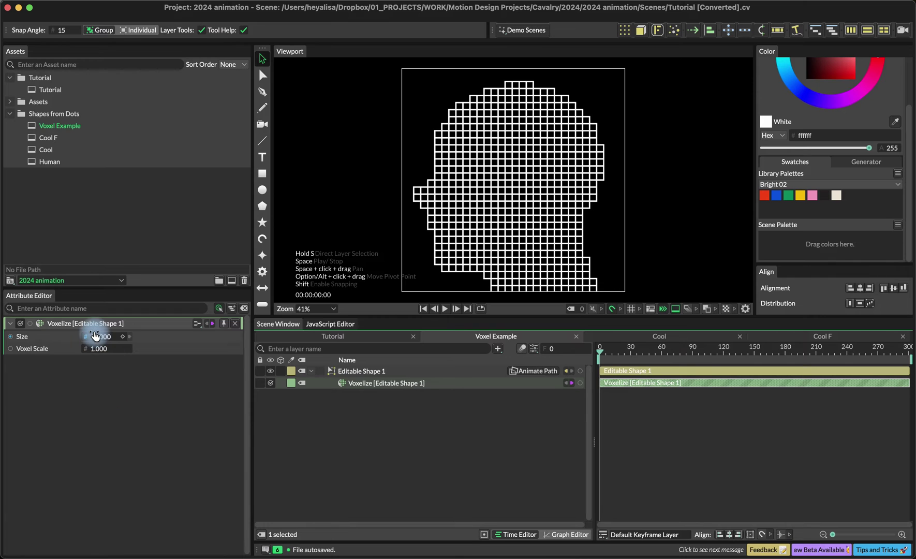
left_click_drag(96, 336, 99, 347)
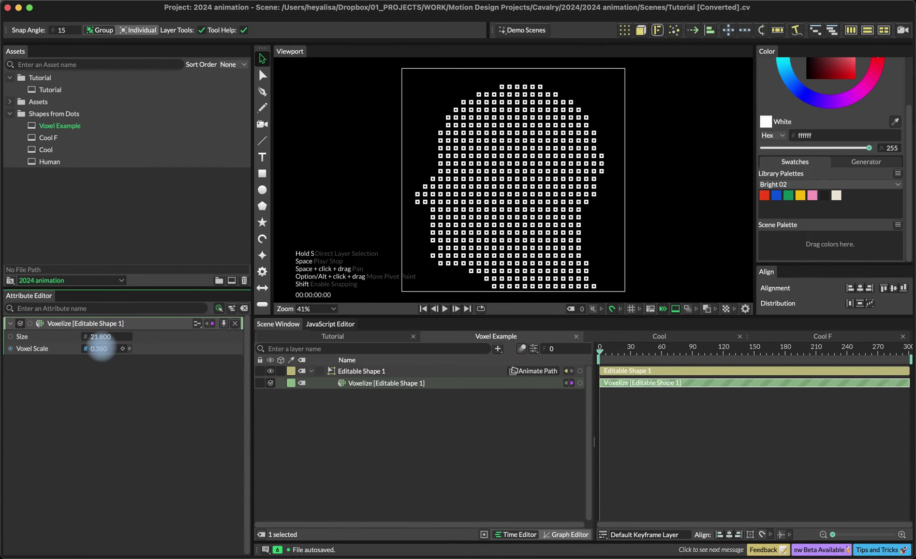
Step: Make Editable Shape 1 the Duplicator's input shape and nest it and the Ellipse under the Duplicator
left_click(353, 335)
left_click(363, 373)
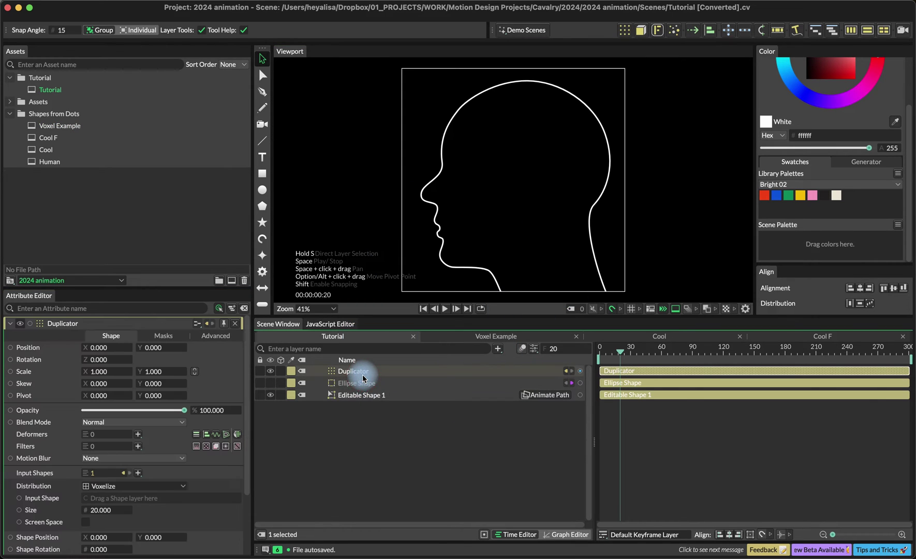
left_click_drag(372, 396, 127, 498)
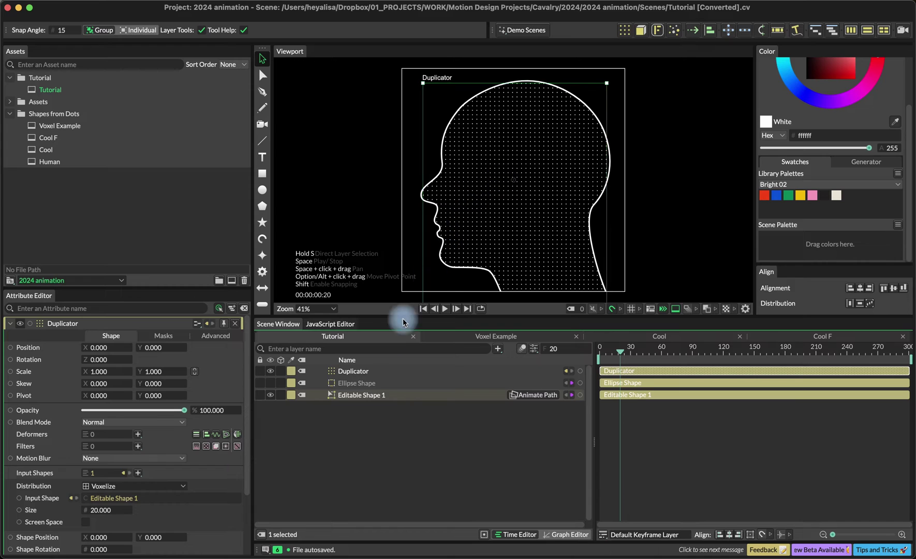
left_click(355, 383)
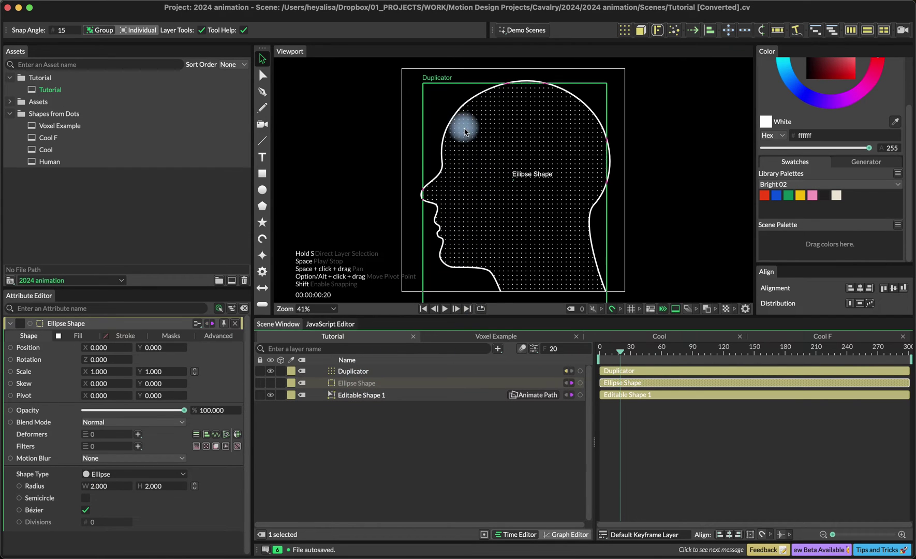
left_click(365, 396, "shift")
left_click_drag(365, 396, 359, 372)
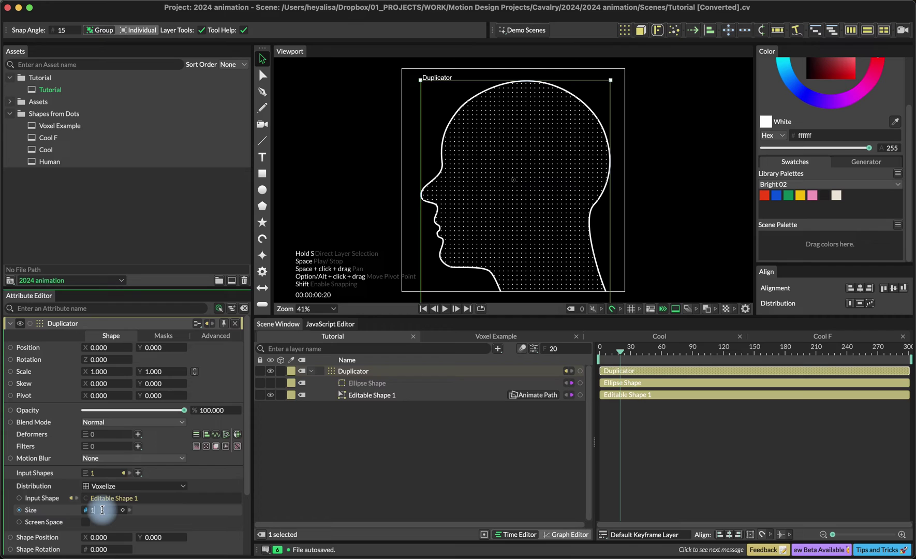
Step: Show debug index numbers on the voxel dots in the viewport
left_click(745, 308)
left_click(810, 247)
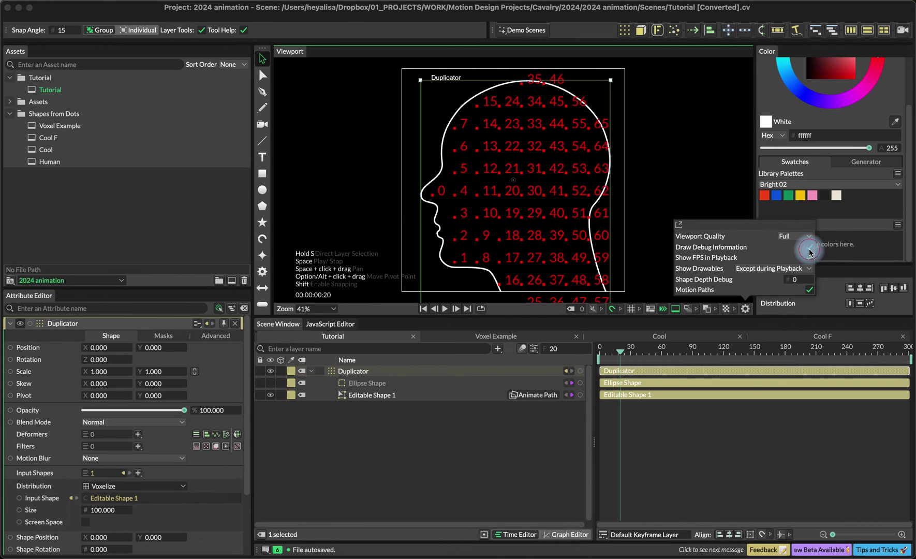
left_click(439, 490)
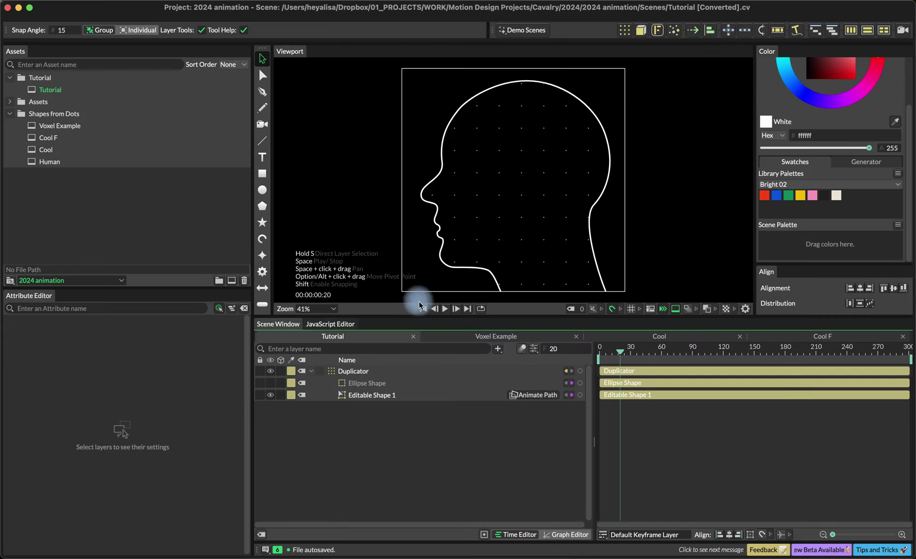
left_click(379, 383)
left_click(374, 371)
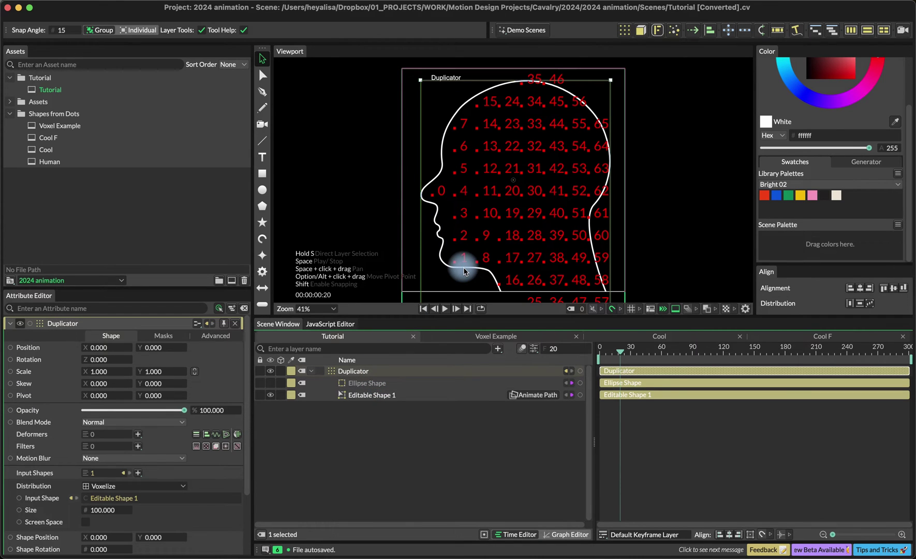
Step: Switch the Duplicator's distribution to Sort with the copies ordered vertically
left_click(129, 491)
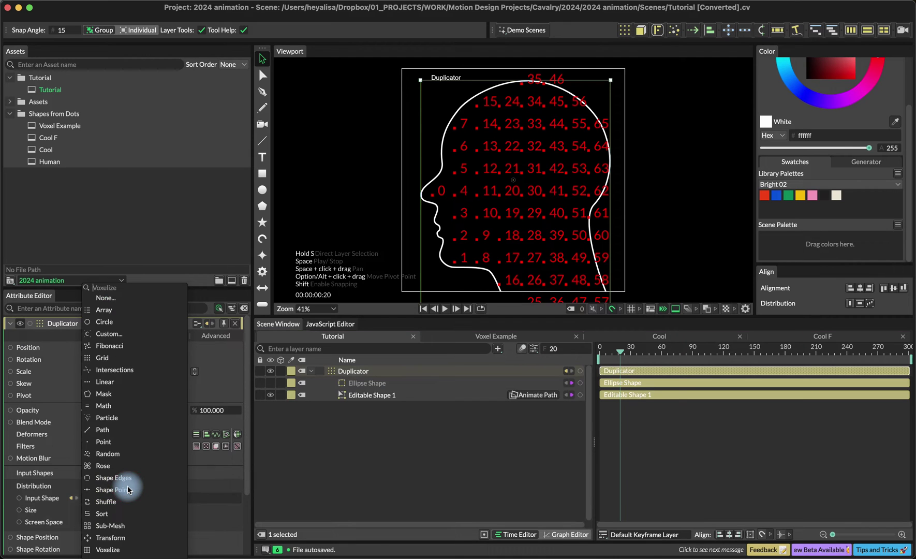
left_click(101, 513)
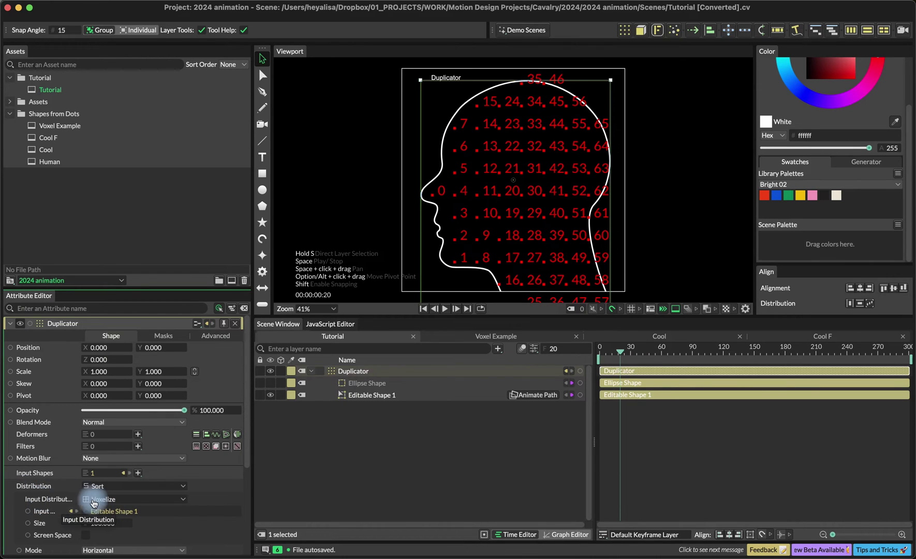
scroll(58, 497, "down", 3)
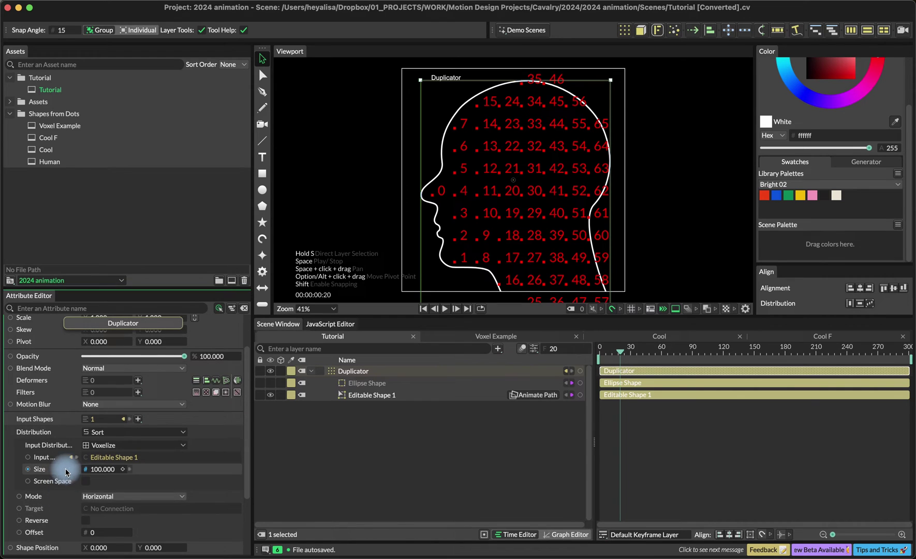
scroll(66, 509, "down", 4)
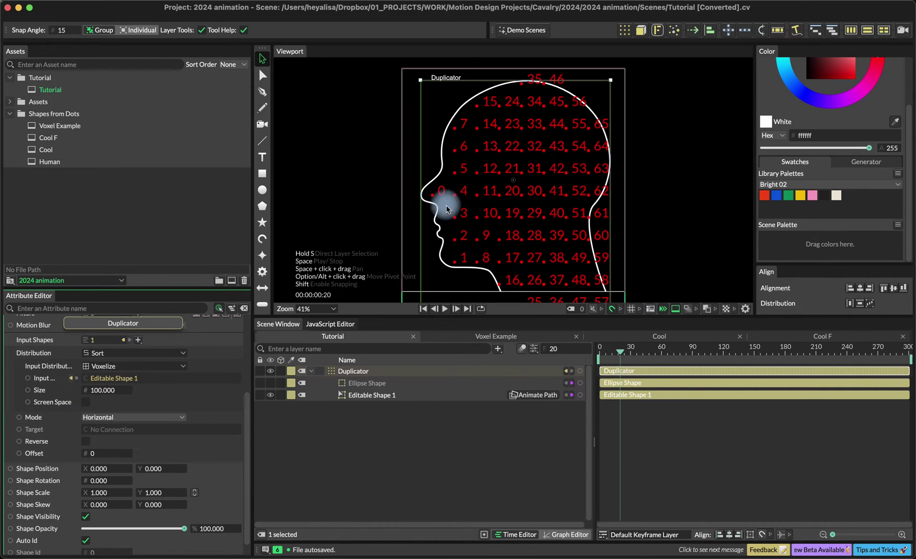
left_click(113, 417)
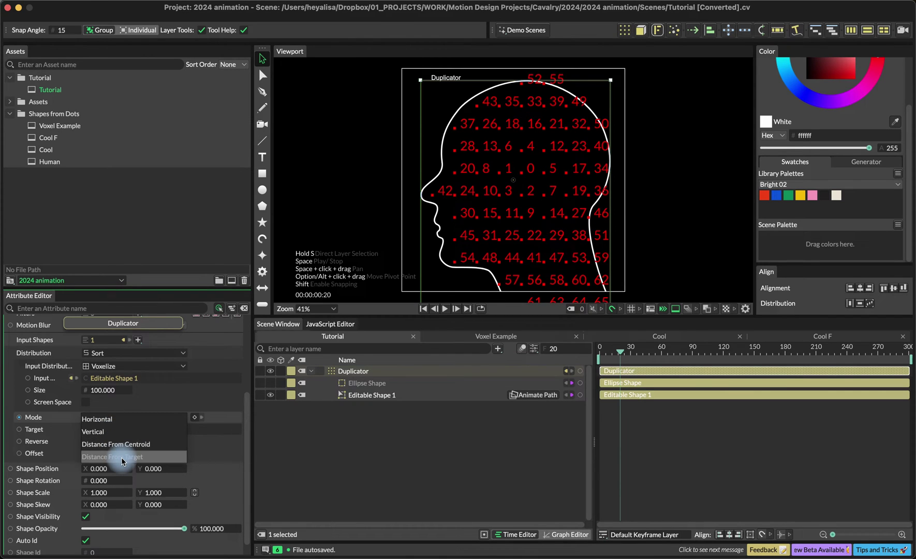
left_click(110, 431)
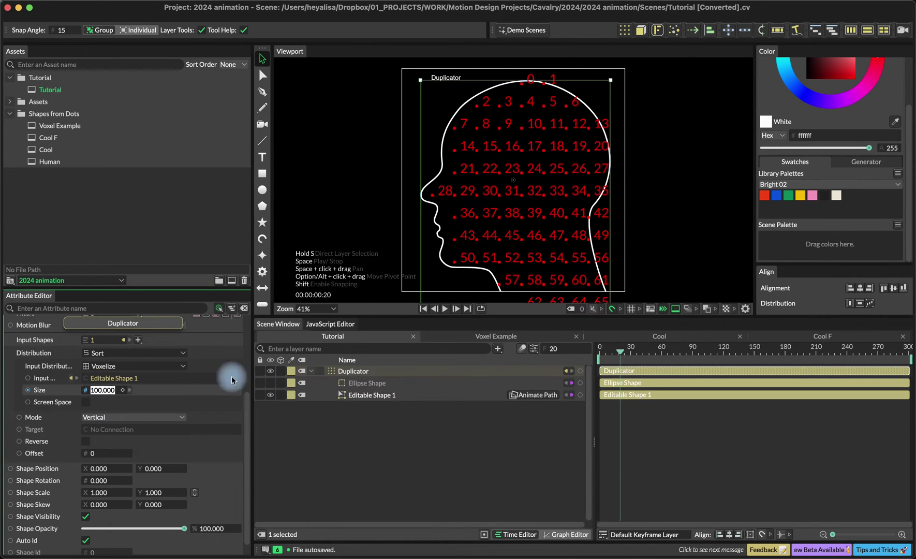
Step: Turn off the debug numbering and set the Voxelize grid Size to 17
left_click(745, 308)
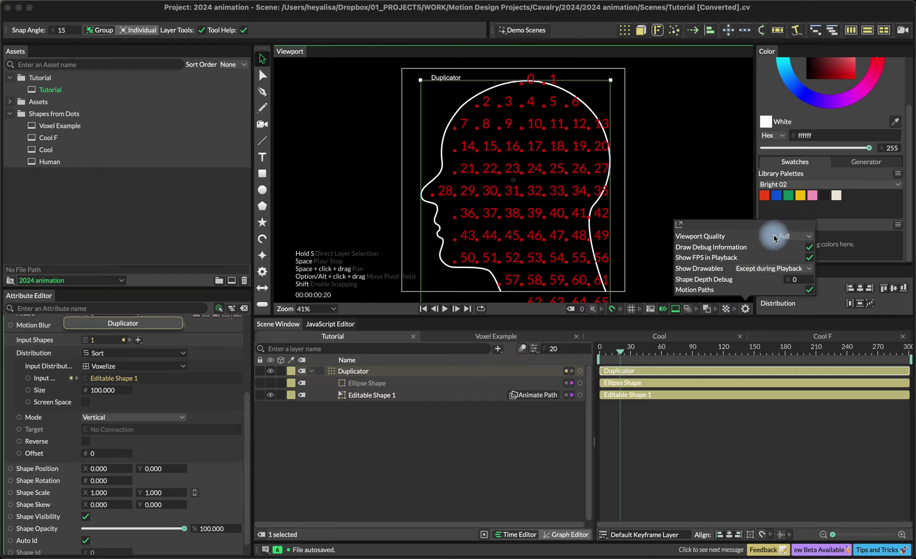
left_click(810, 250)
left_click(100, 390)
type("1")
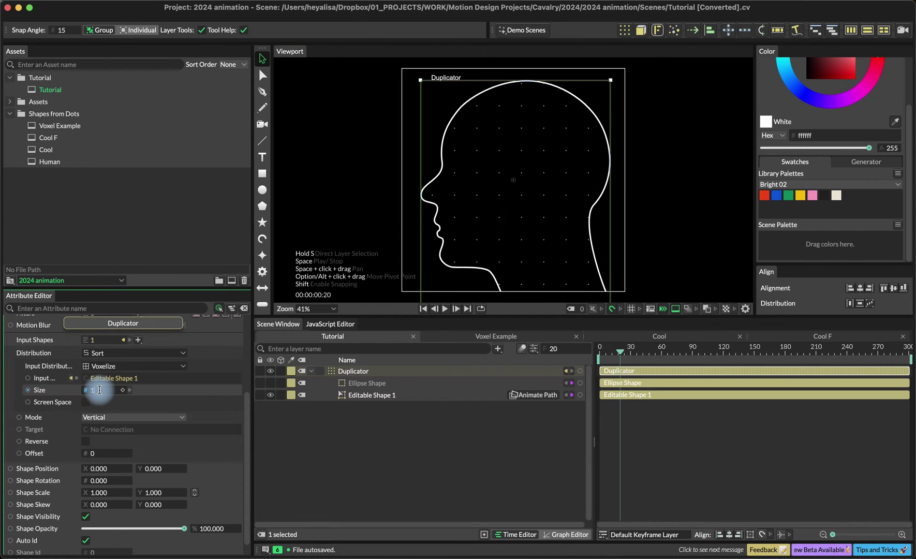
Step: Drive Shape Scale with an Oscillator ranging 1 to 6, nested under the Duplicator
right_click(35, 493)
mouse_move(94, 386)
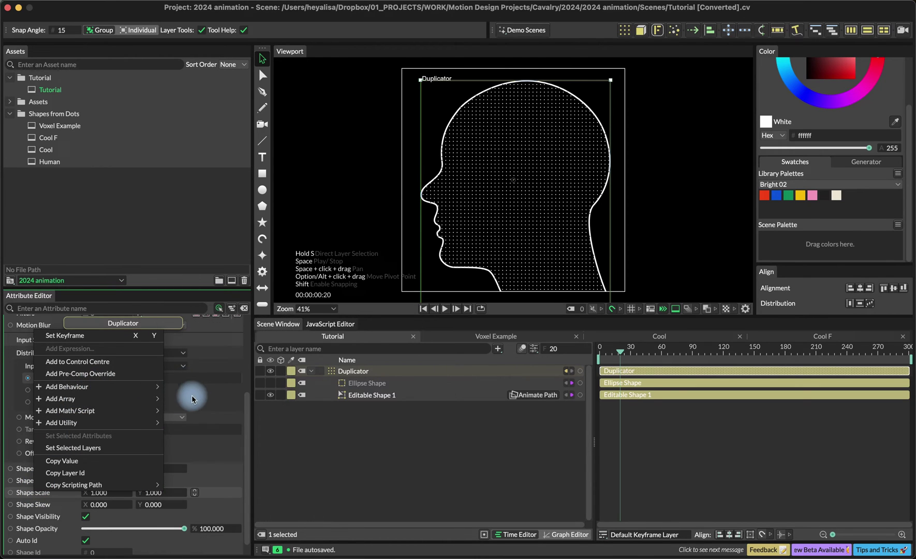
left_click(198, 423)
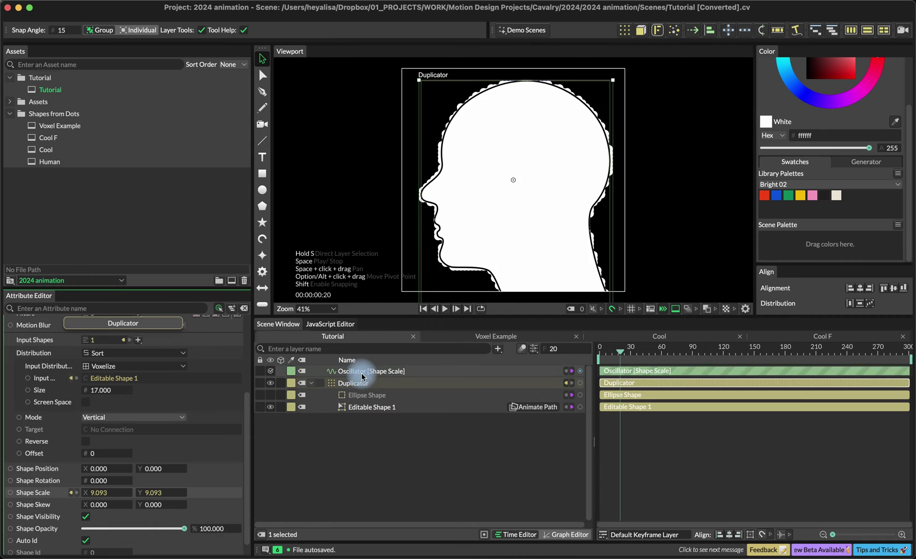
left_click(357, 373)
type("1")
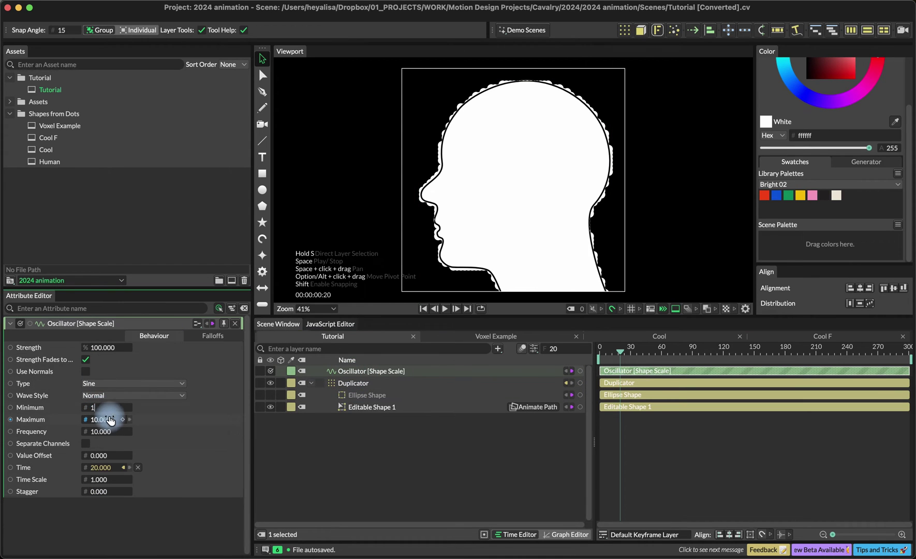
key("Tab")
type("6")
key("Return")
left_click(745, 336)
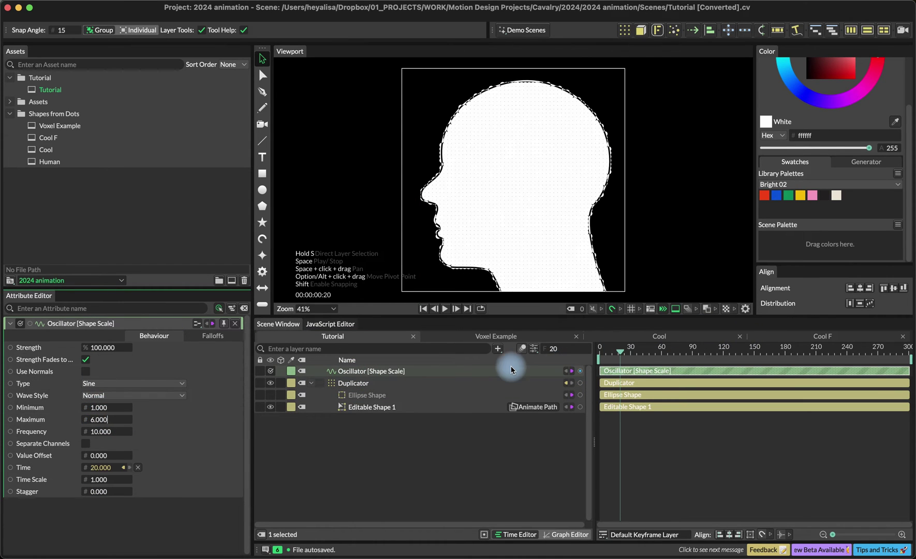
left_click_drag(512, 367, 377, 394)
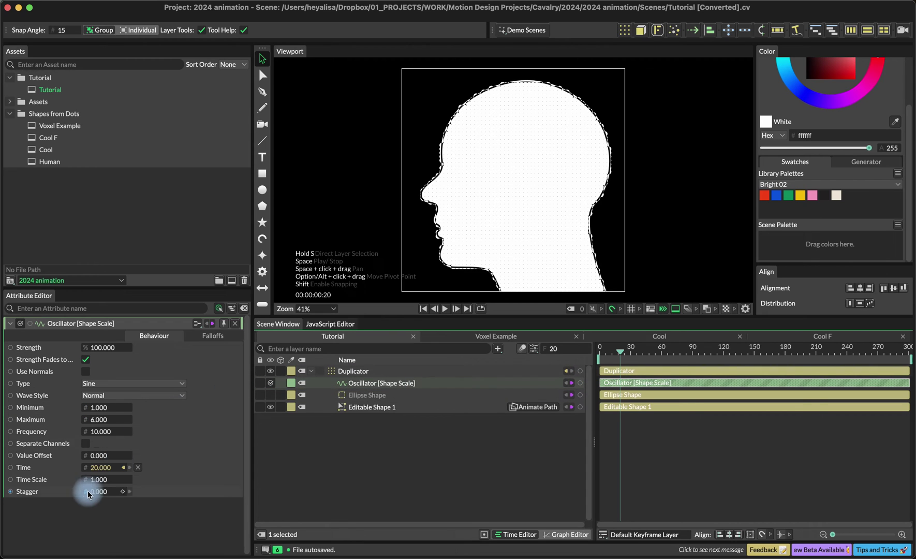
Step: Hide the head outline and give the oscillator a Stagger of 3
mouse_move(668, 351)
left_mouse_down()
mouse_move(614, 350)
mouse_move(703, 346)
mouse_move(660, 348)
left_mouse_up()
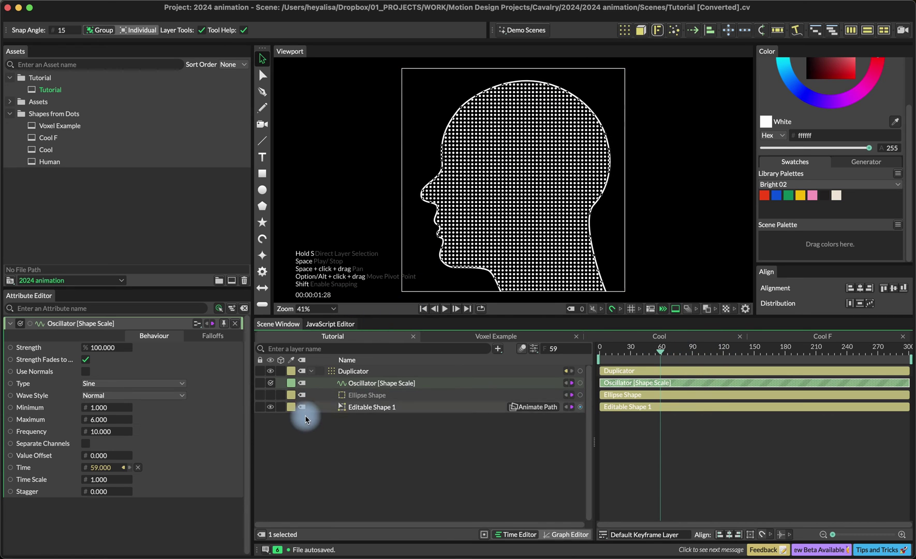
left_click(270, 407)
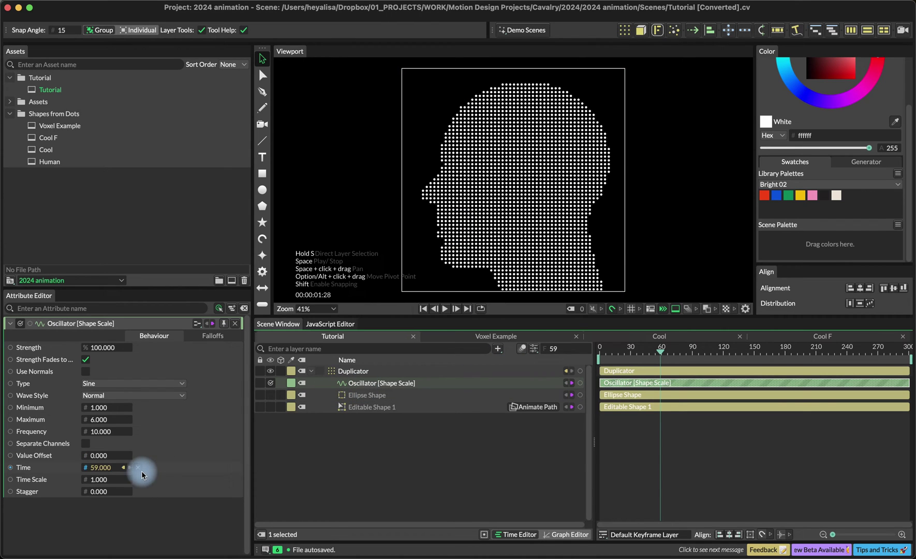
left_click(104, 493)
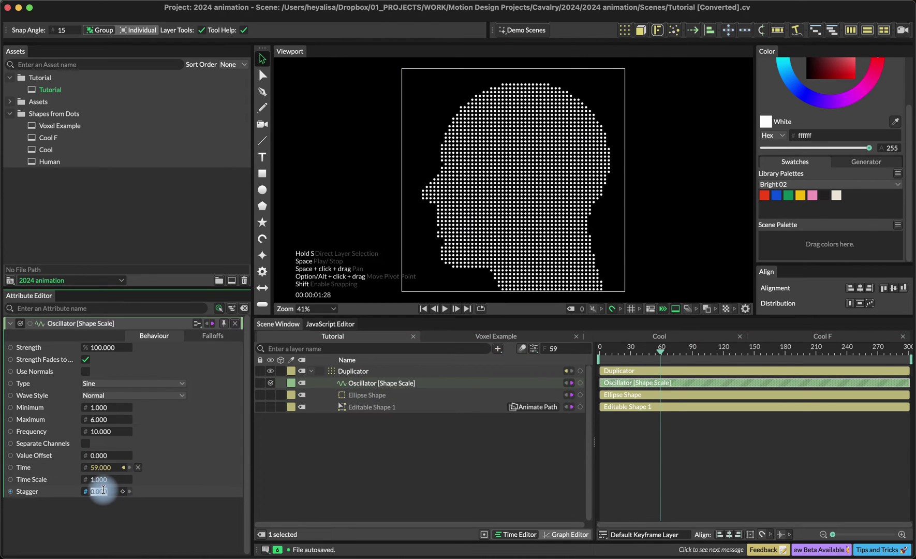
key("Return")
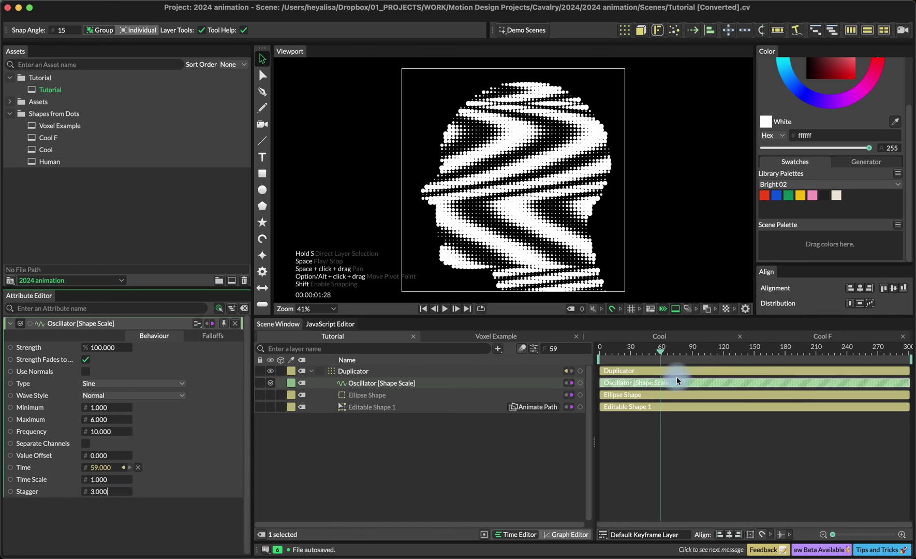
left_click_drag(659, 352, 659, 390)
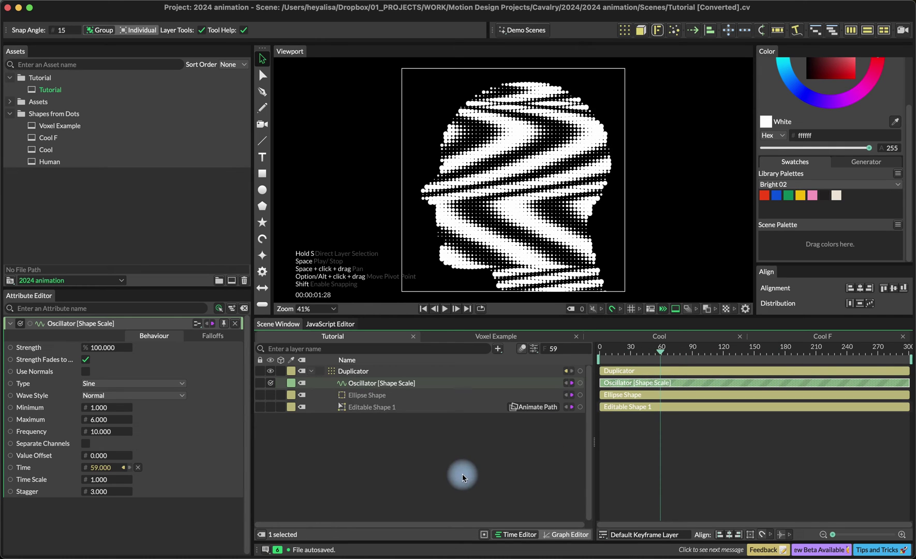
Step: Add a Color Array layer to the scene via the 'color' search
left_click(471, 444)
key("Tab")
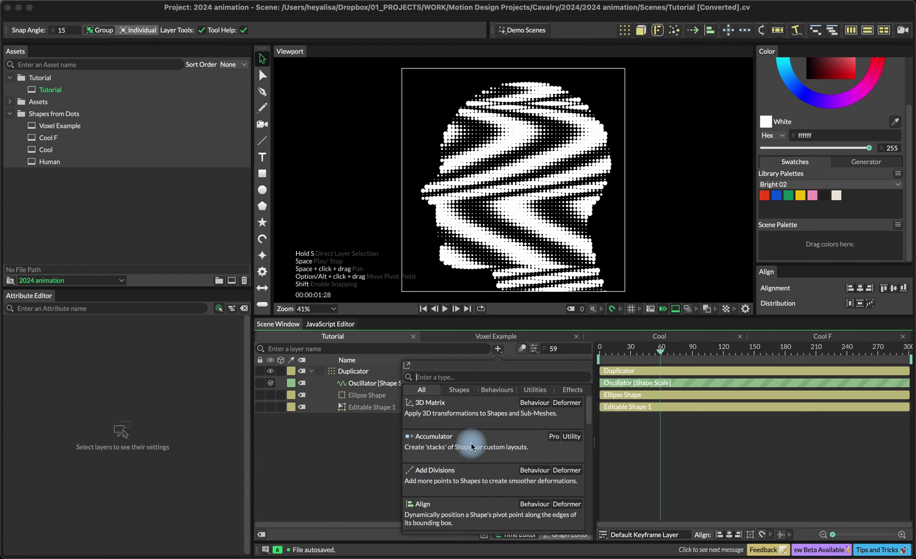
scroll(471, 446, "down", 4)
type("color")
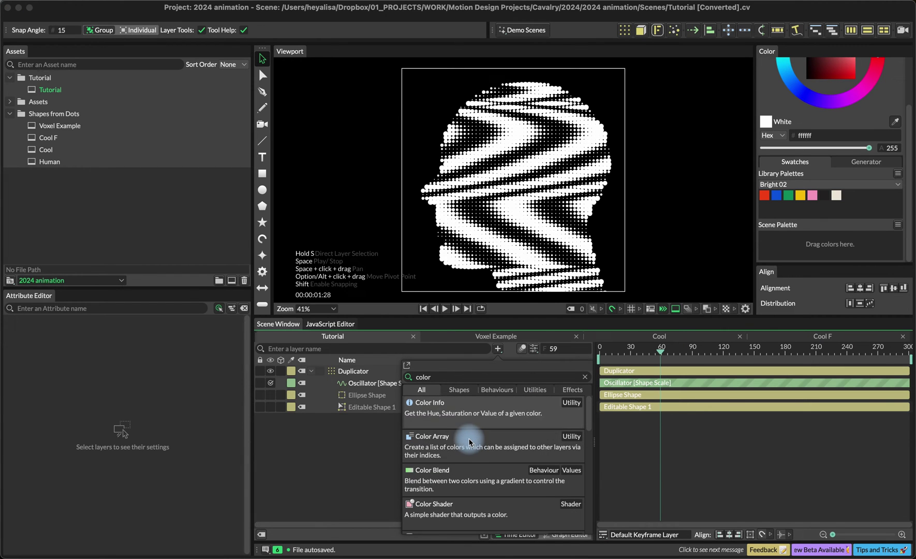
left_click_drag(470, 442, 364, 418)
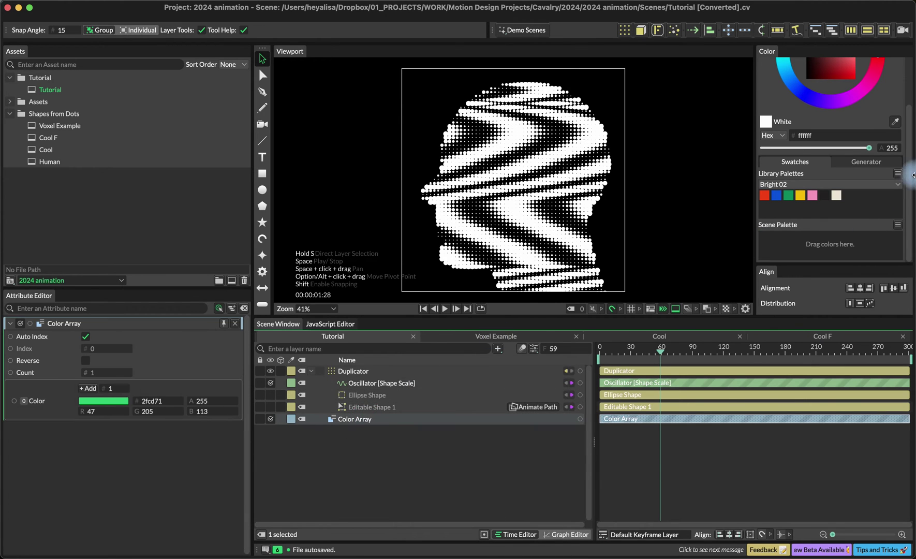
Step: Fill the array with cream ece5d6 and near-black 211f20 and wire it to the dots' fill
left_click(87, 388)
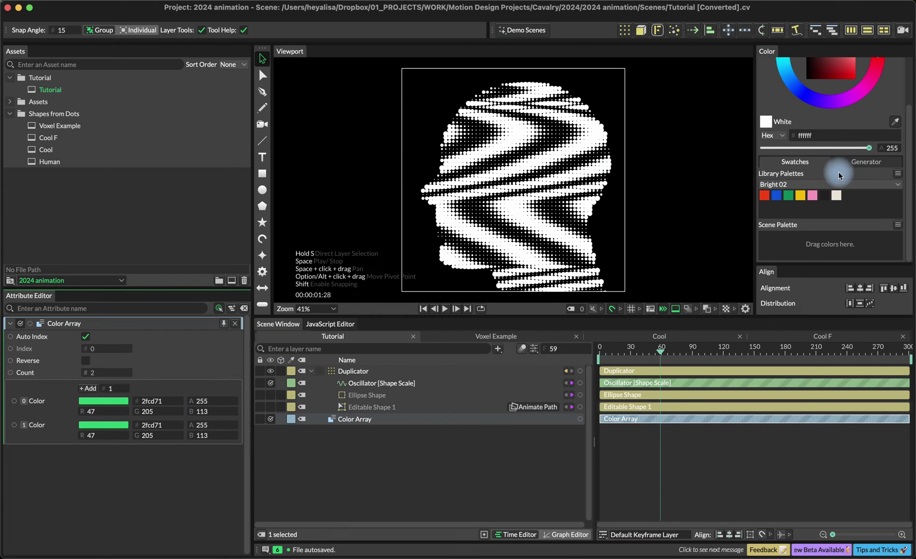
left_click_drag(79, 411, 79, 412)
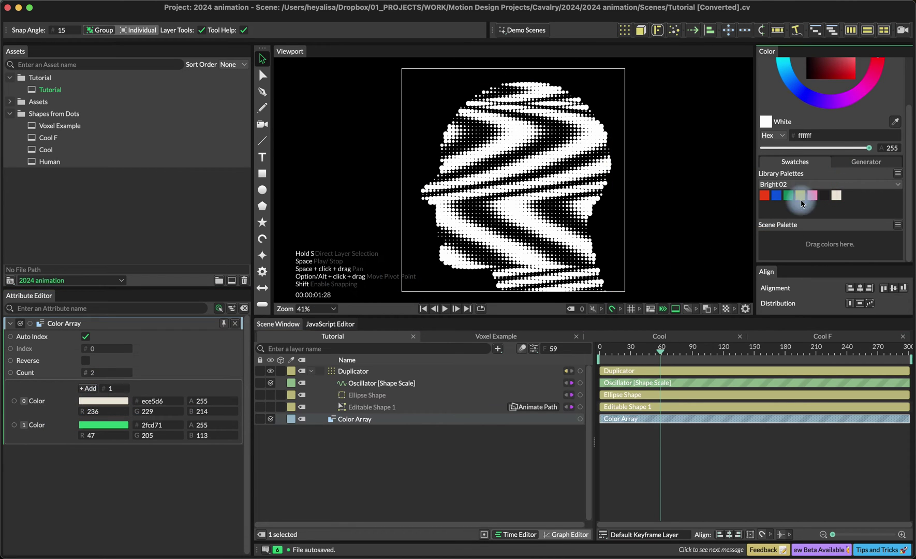
left_click_drag(699, 220, 118, 423)
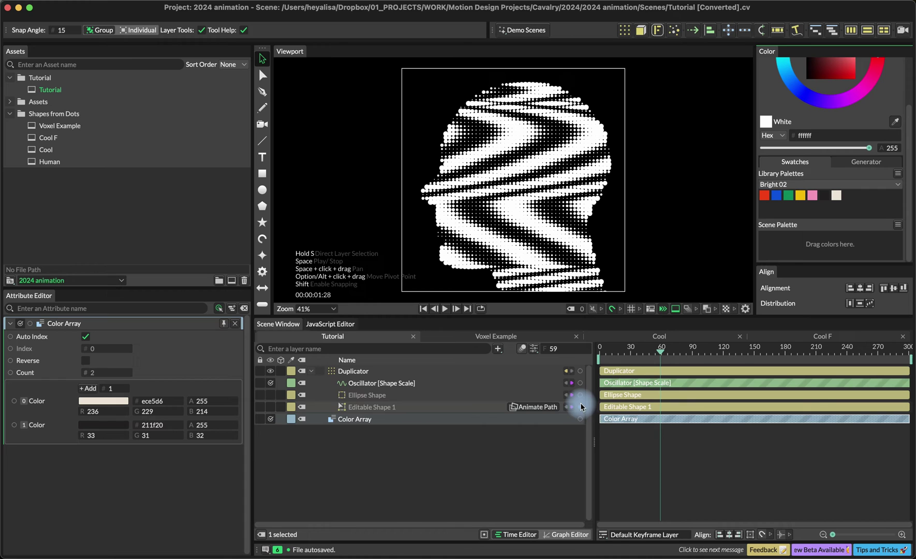
left_click_drag(581, 423, 405, 405)
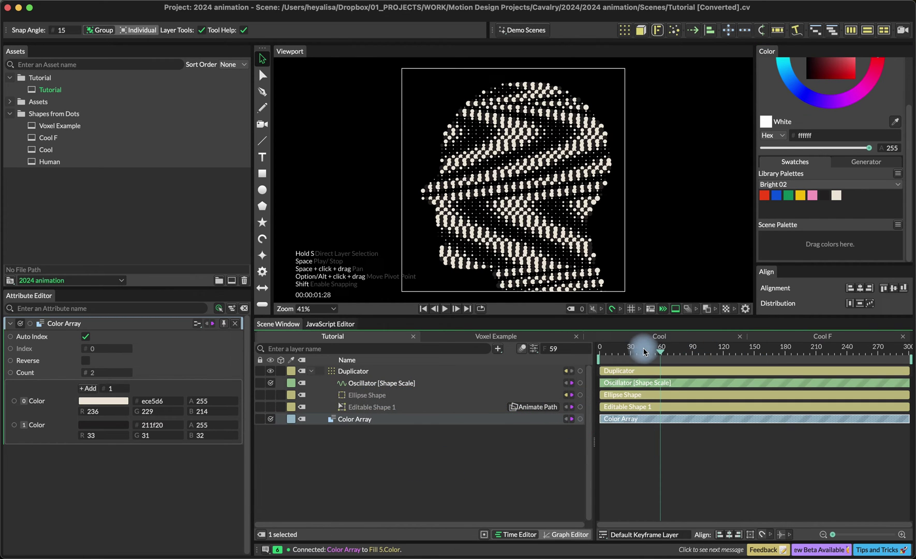
left_click_drag(644, 352, 693, 352)
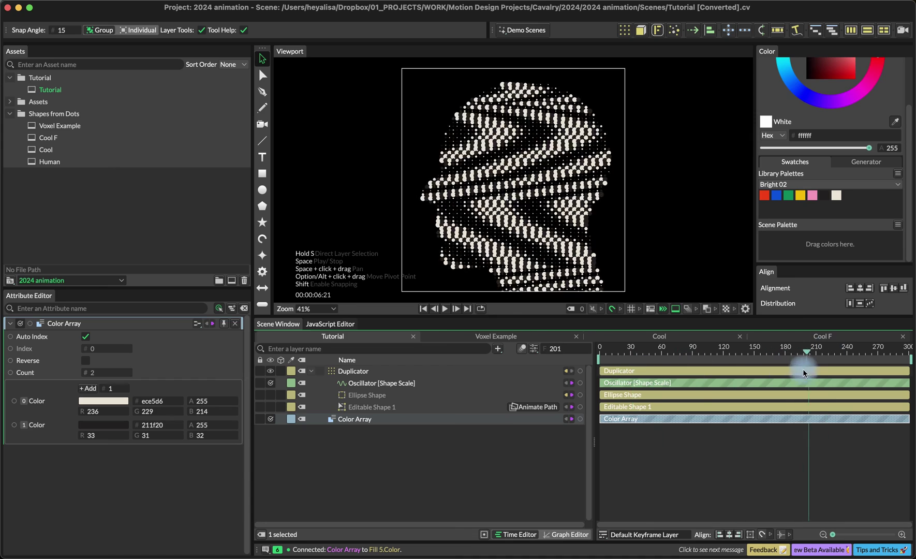
Step: Glance at the Instagram profile in the browser, then return to Cavalry
mouse_move(138, 538)
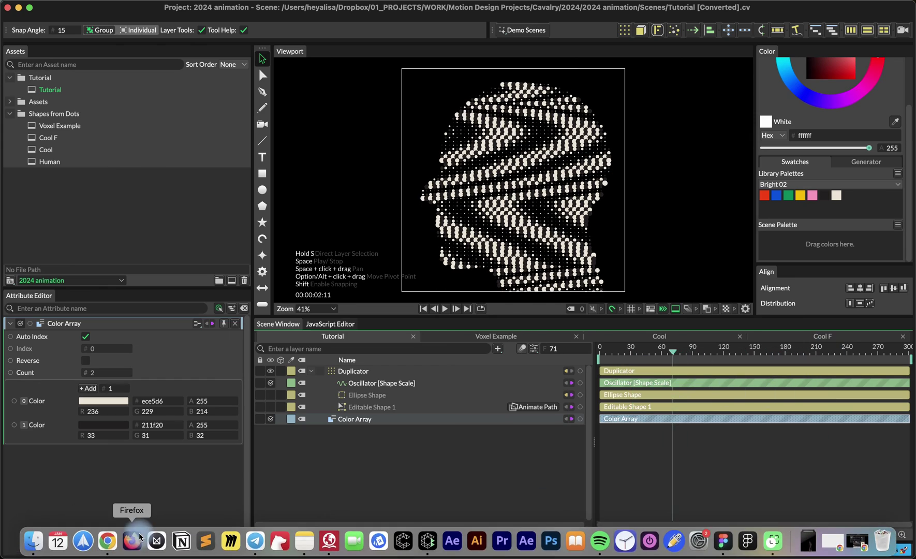
left_click(107, 540)
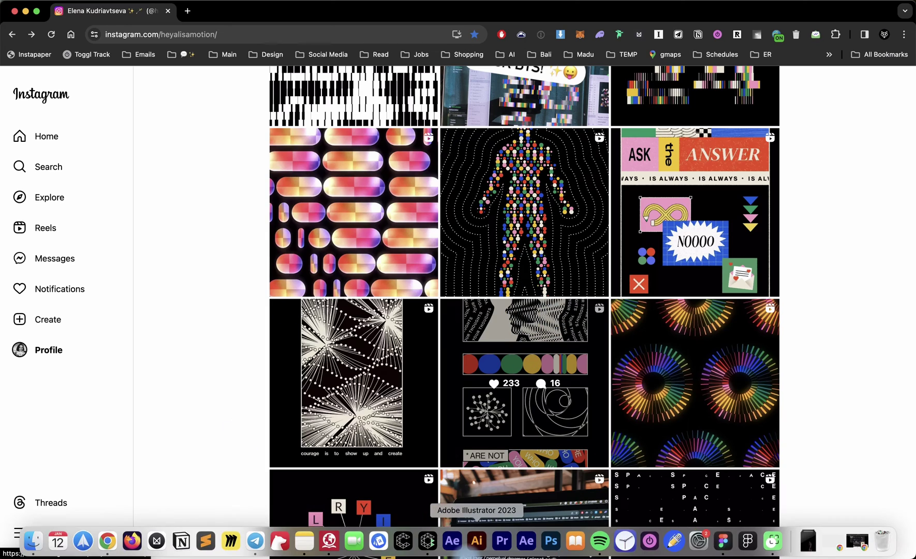
left_click(425, 540)
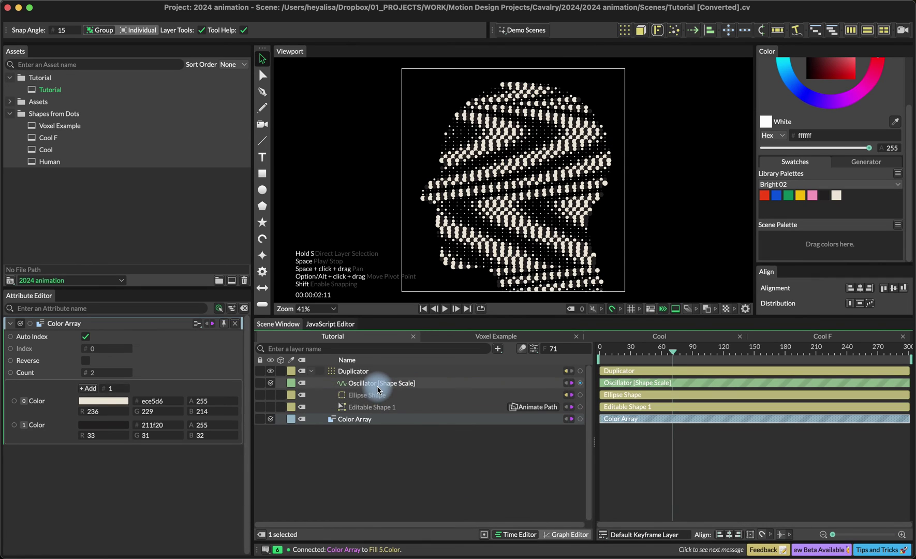
Step: Try a Duplicator voxel Size of 40, then undo back to 17
left_click(362, 370)
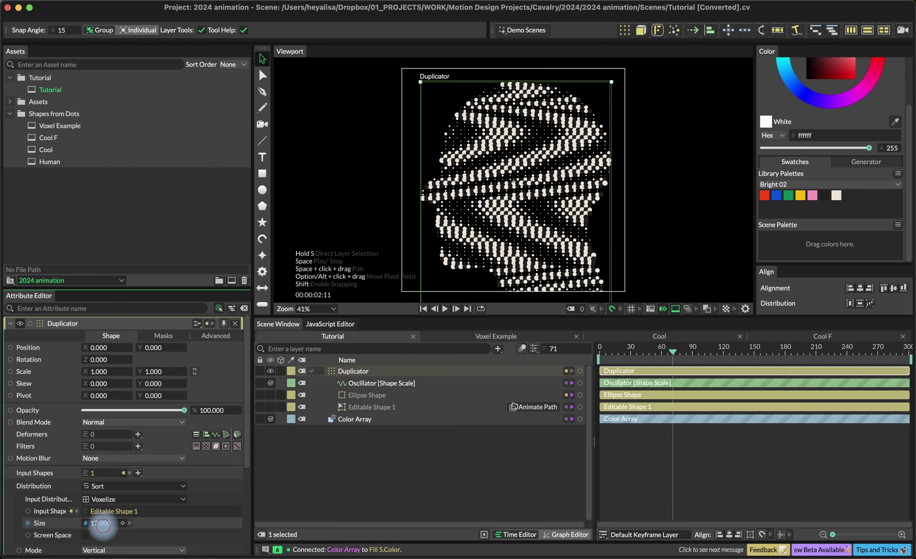
left_click_drag(92, 524, 104, 528)
key("super+z")
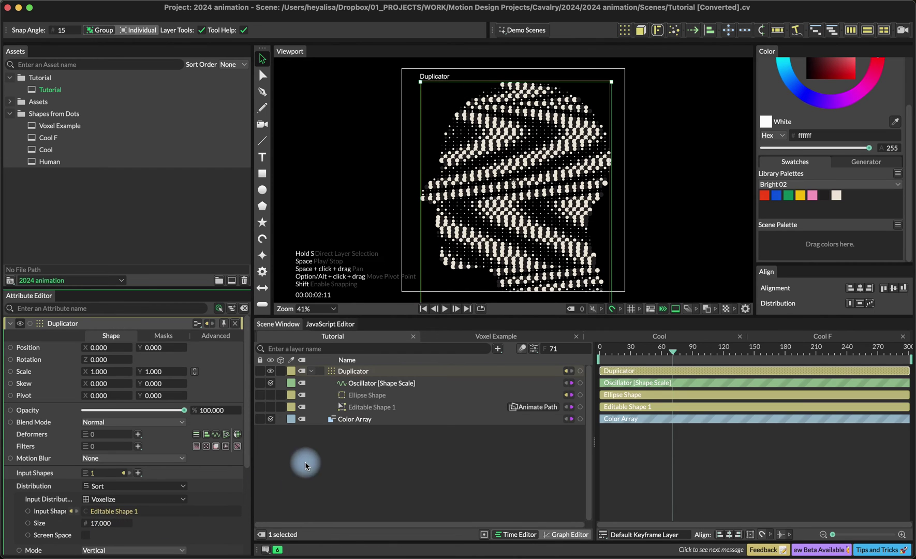
scroll(151, 497, "down", 3)
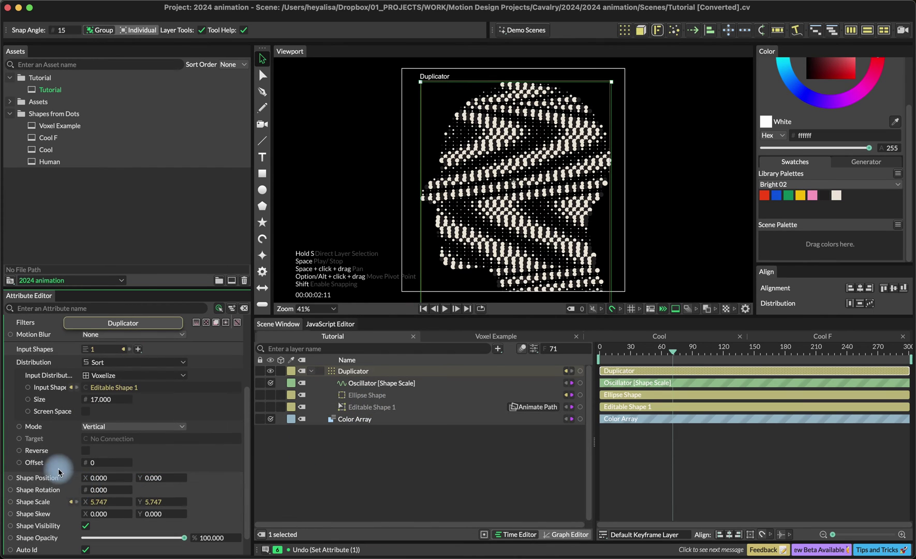
mouse_move(53, 503)
left_mouse_down()
mouse_move(362, 409)
mouse_move(394, 379)
mouse_move(388, 391)
left_mouse_up()
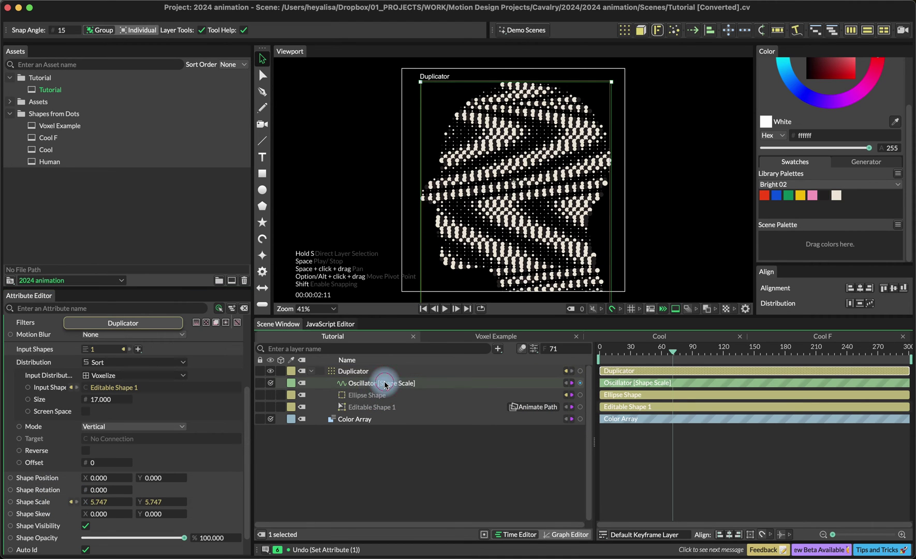
Step: Set the Oscillator's Maximum scale to 6 and raise its Stagger above 3
left_click(384, 382)
left_click_drag(103, 420, 101, 420)
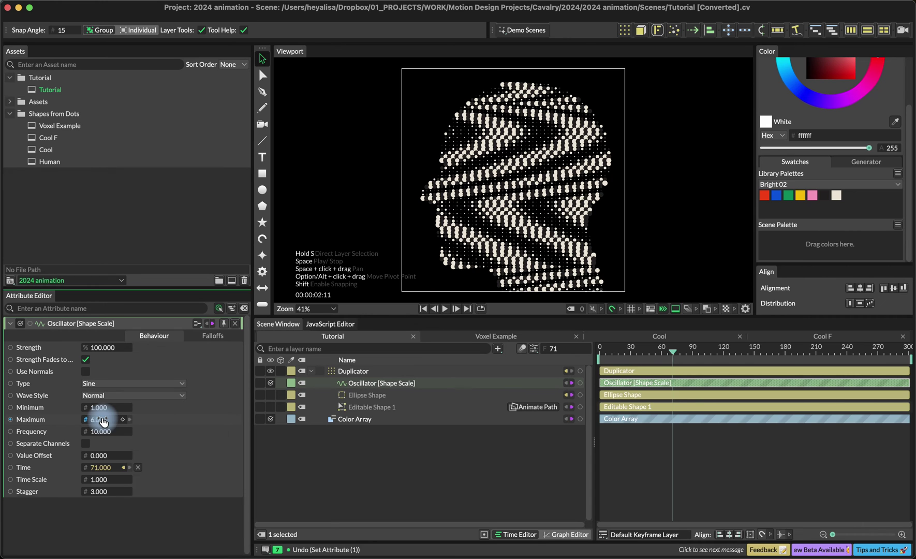
left_click_drag(100, 491, 100, 491)
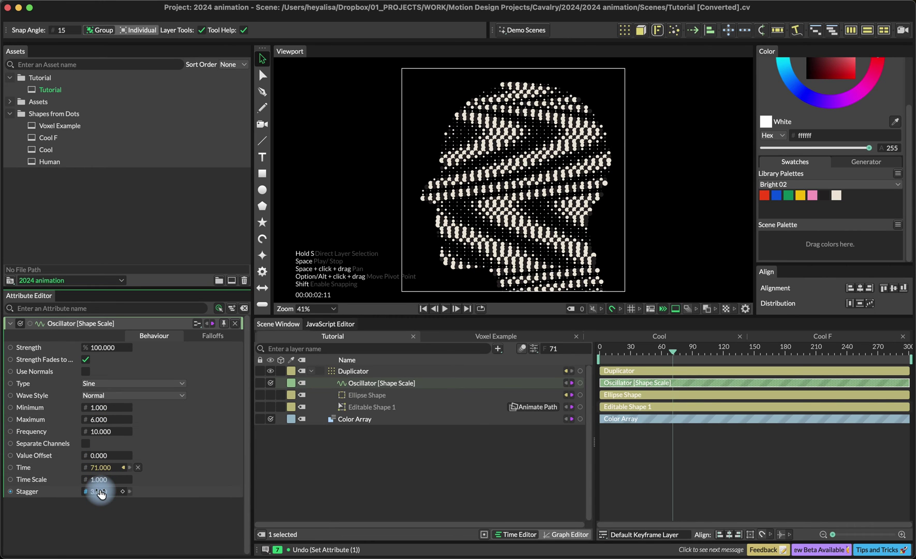
Step: Create Color Array 2 from the Bright 02 palette and wire it into the dots' fill colour
left_click(438, 432)
right_click(439, 434)
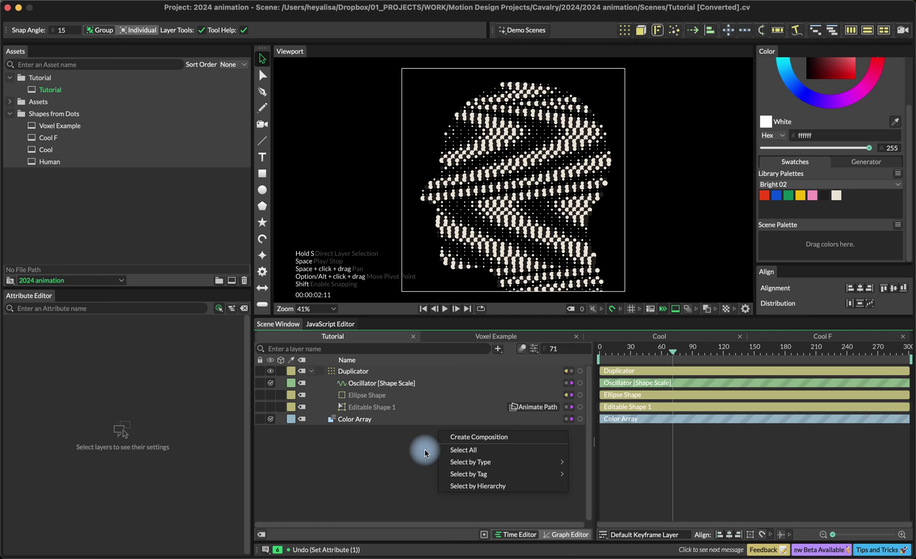
left_click(424, 449)
left_click(898, 173)
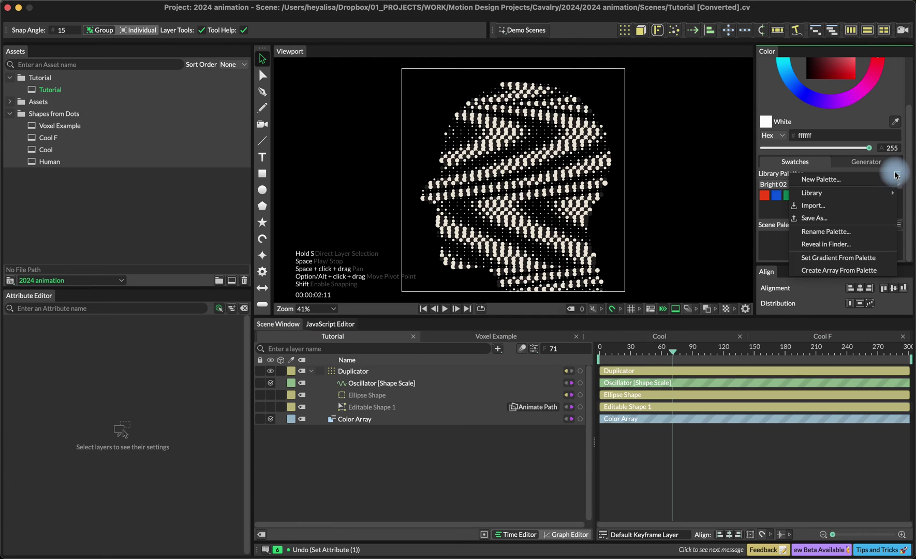
left_click(838, 271)
left_click_drag(576, 373, 409, 410)
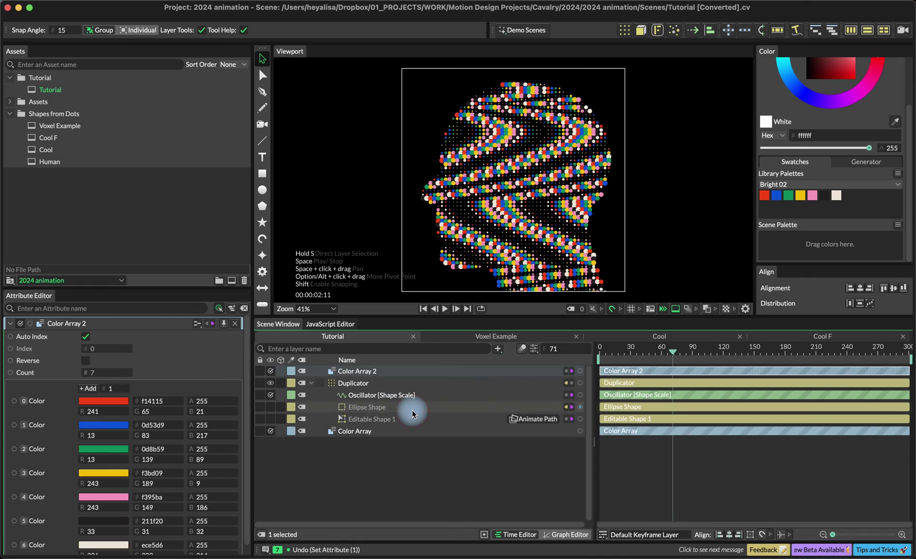
left_click(408, 476)
right_click(408, 476)
Step: Add a four-point Super Ellipse star shape with Radius 2
left_click(368, 454)
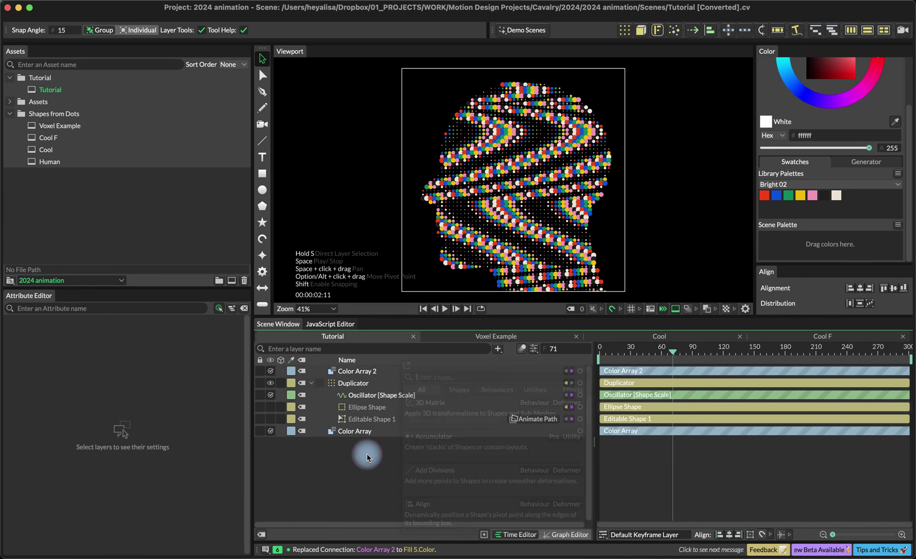
left_click(262, 255)
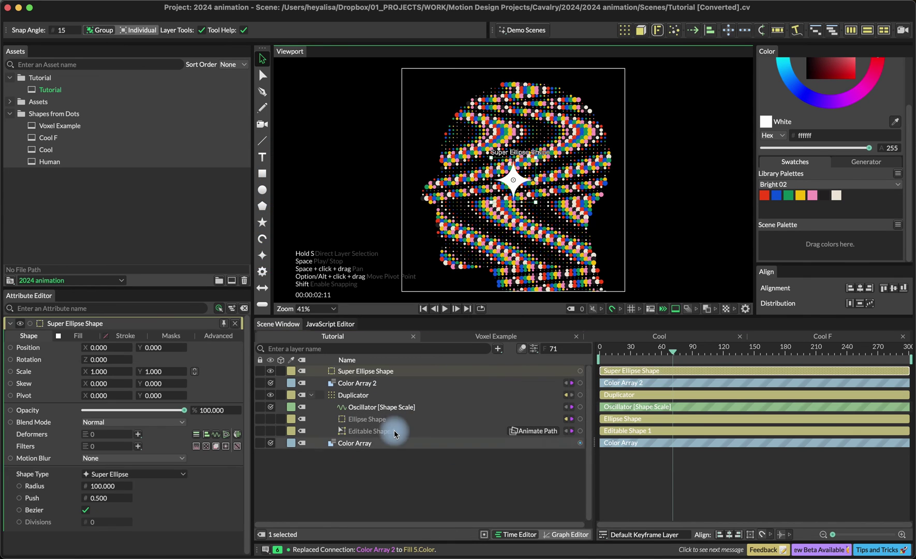
left_click(104, 485)
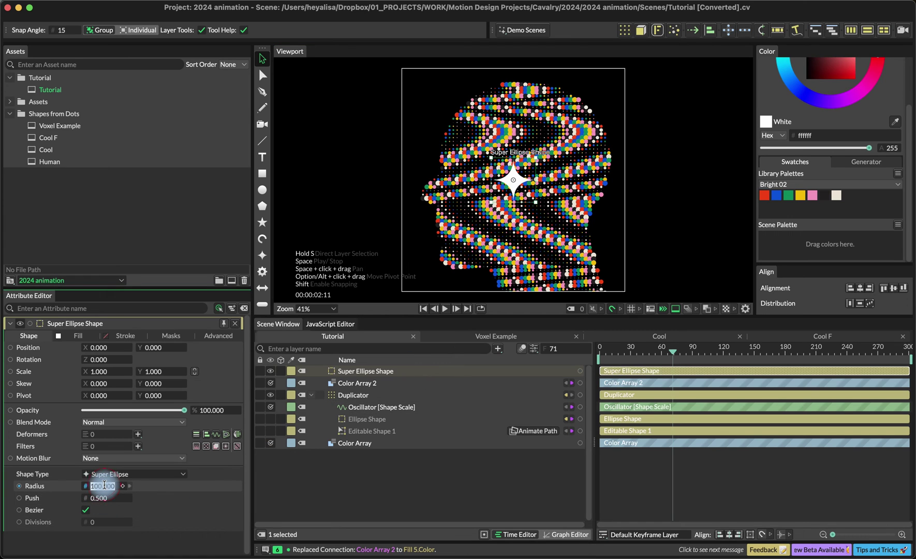
key("Return")
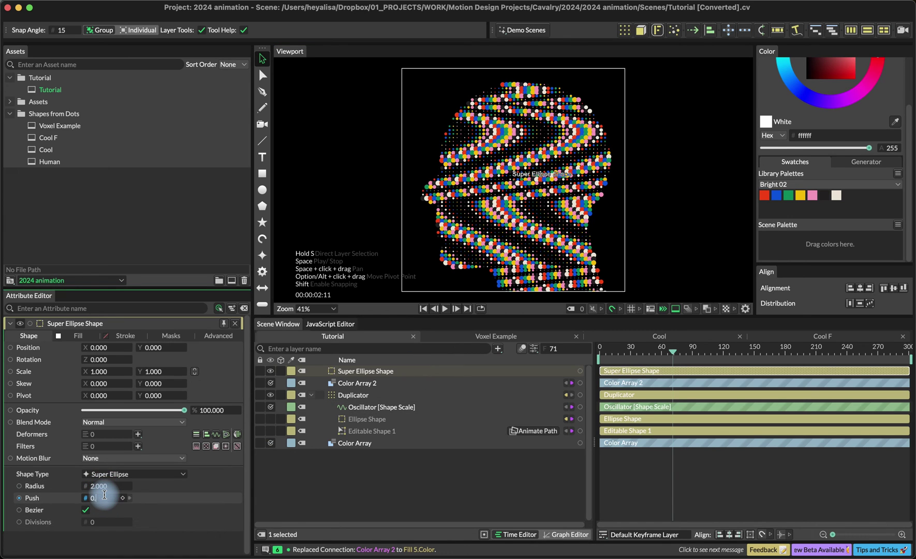
Step: Give the star a white stroke and connect it to the Duplicator as a new input shape
left_click(78, 335)
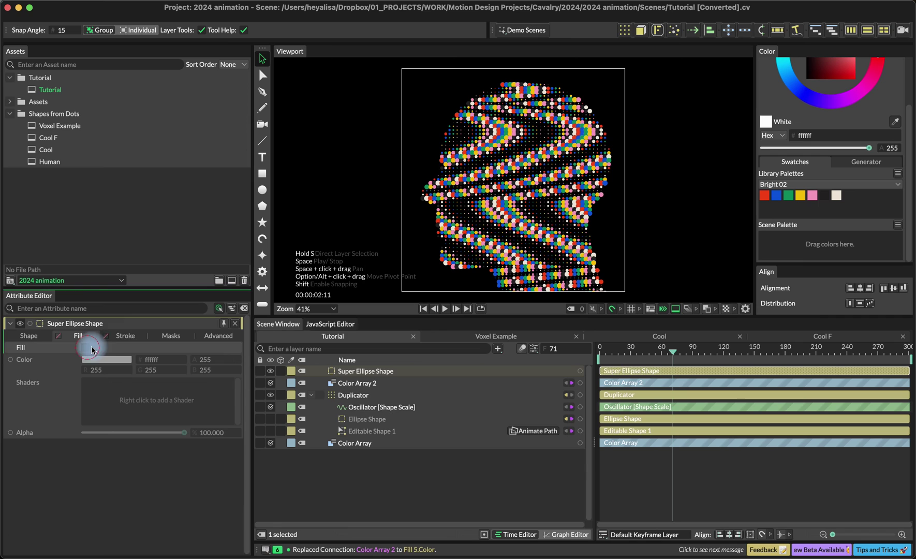
left_click(122, 335)
left_click(83, 348)
left_click(103, 360)
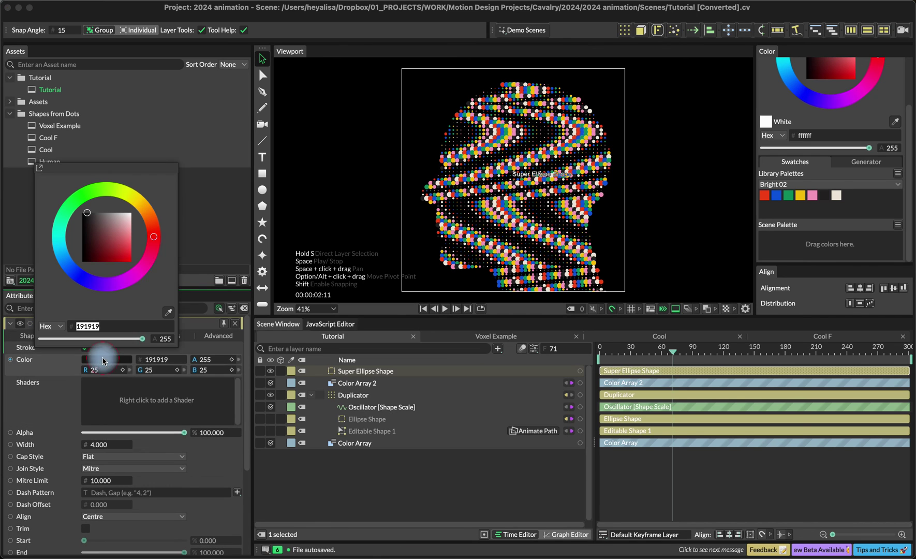
left_click(99, 445)
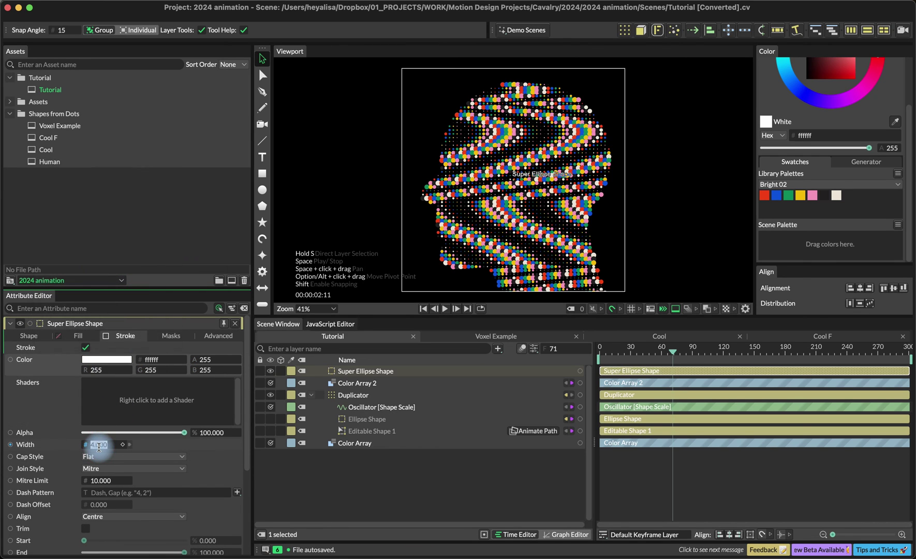
left_click_drag(579, 371, 383, 397)
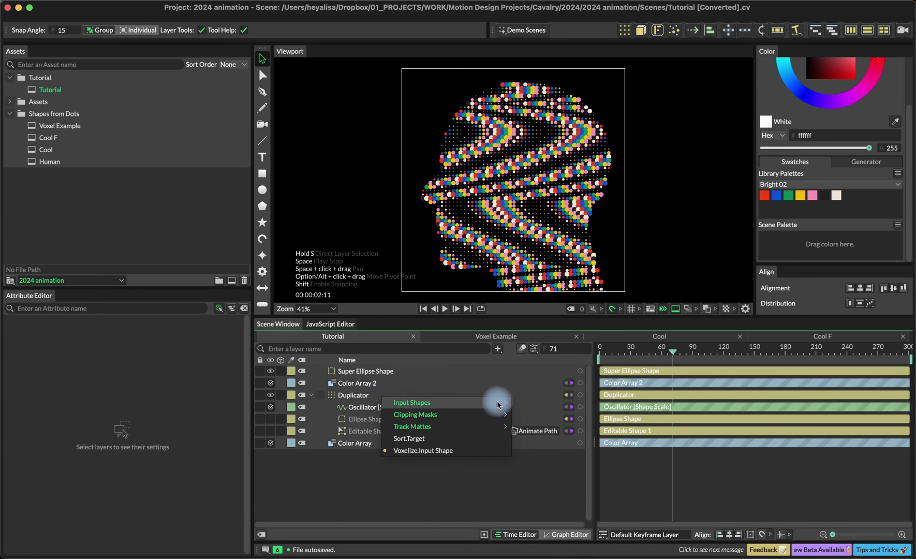
left_click(528, 405)
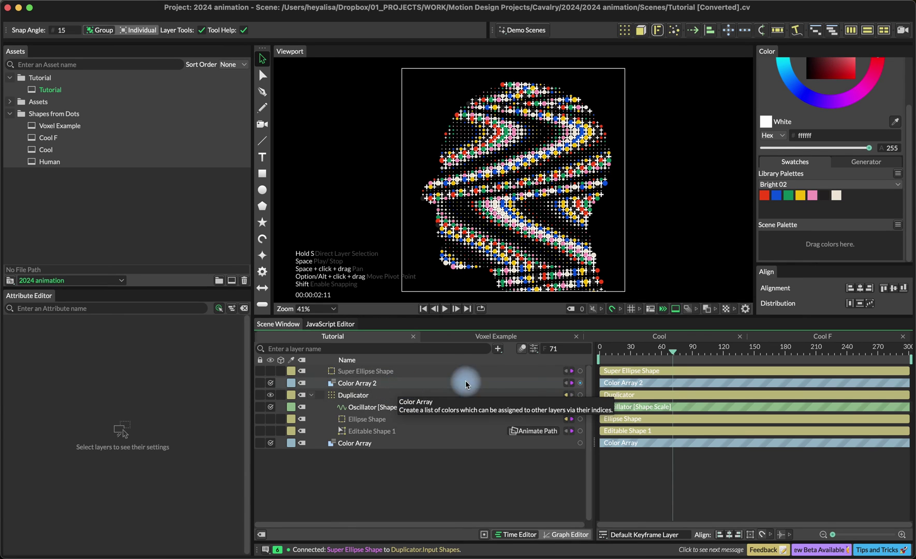
Step: Link Color Array 2 to the Super Ellipse's Stroke.Color, then scrub back to preview the wave
mouse_move(579, 382)
left_mouse_down()
mouse_move(431, 383)
mouse_move(419, 372)
left_mouse_up()
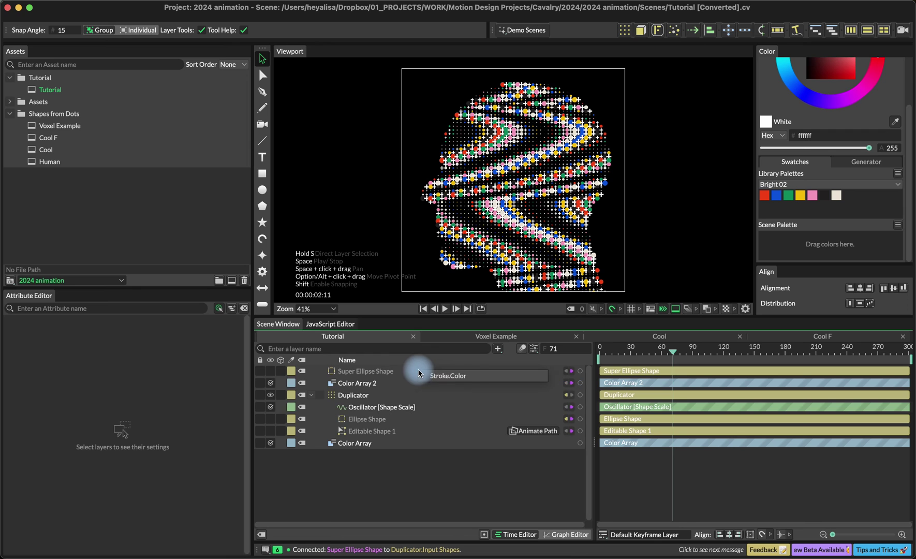
left_click(472, 378)
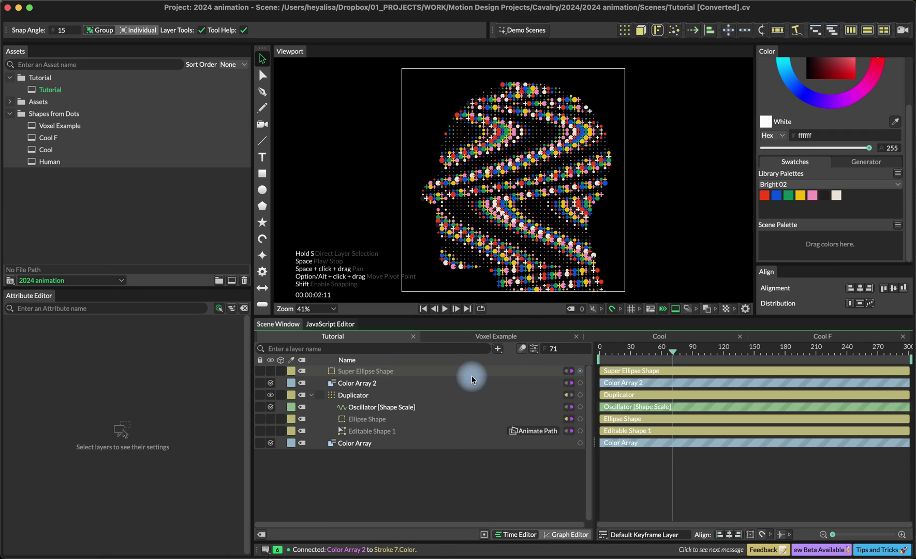
left_click_drag(626, 358, 657, 395)
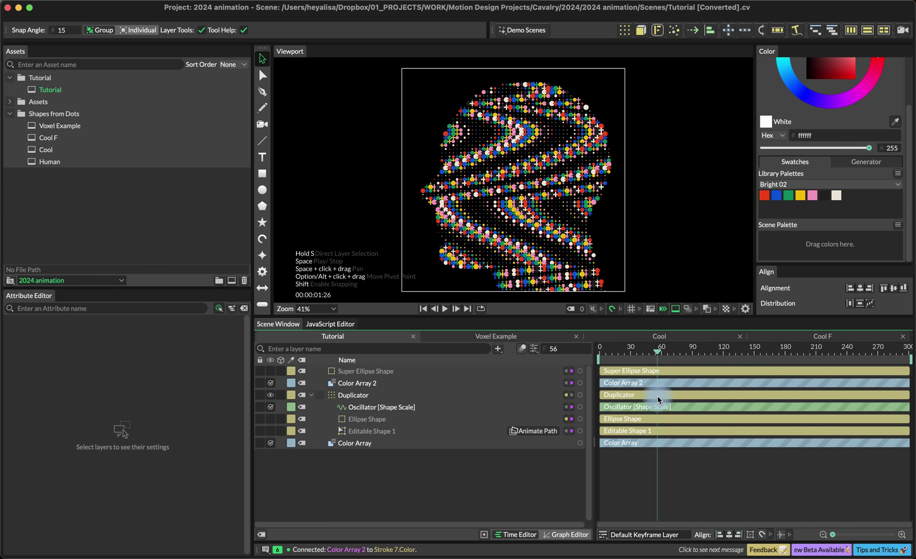
Step: Open the Cool composition, inspect its Duplicator and Text Shape layers, and play the animation
double_click(57, 150)
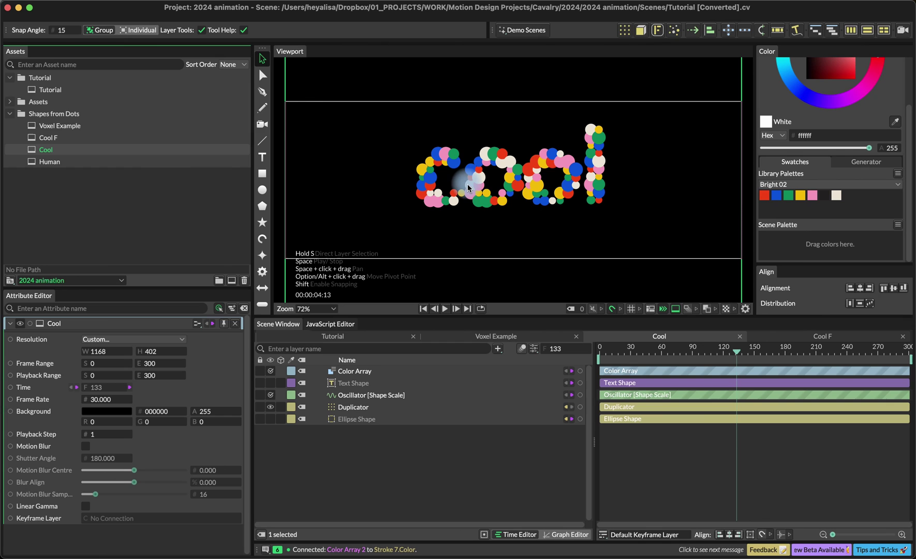
left_click(365, 409)
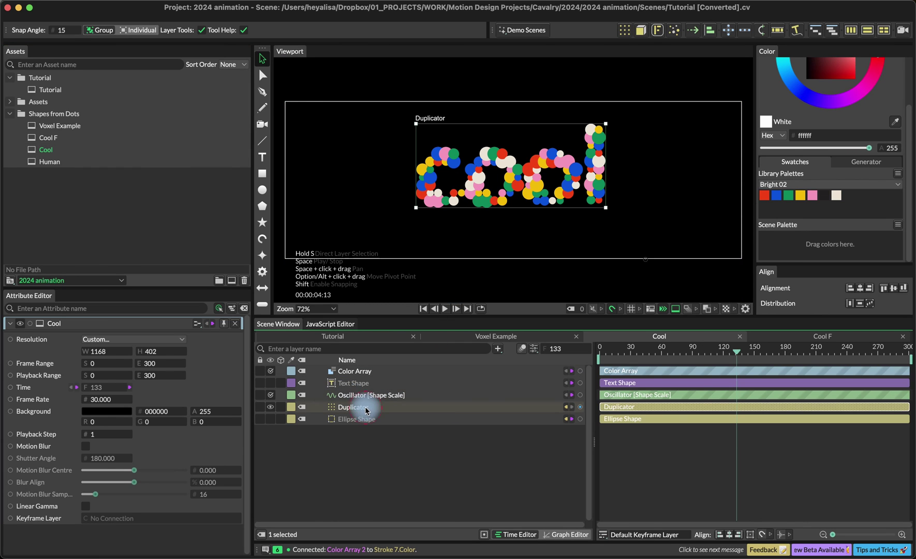
left_click(411, 384)
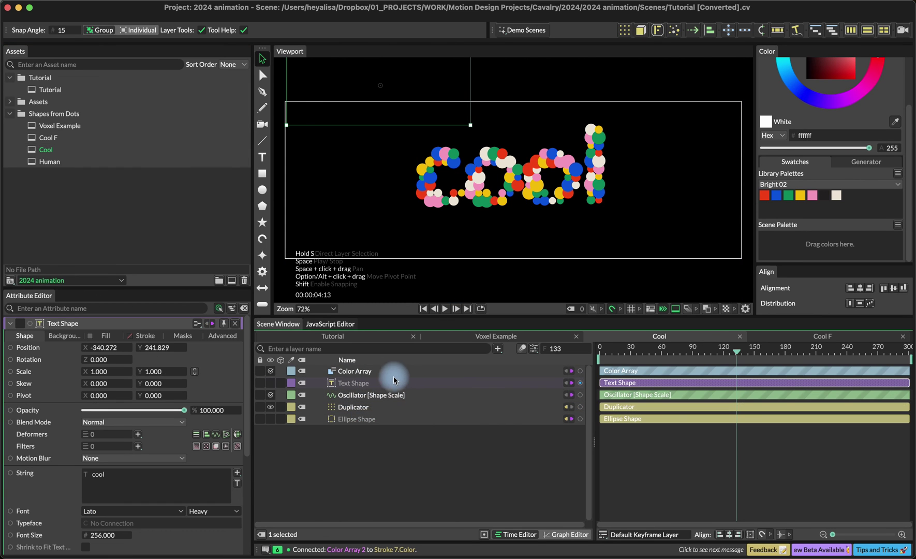
left_click(359, 407)
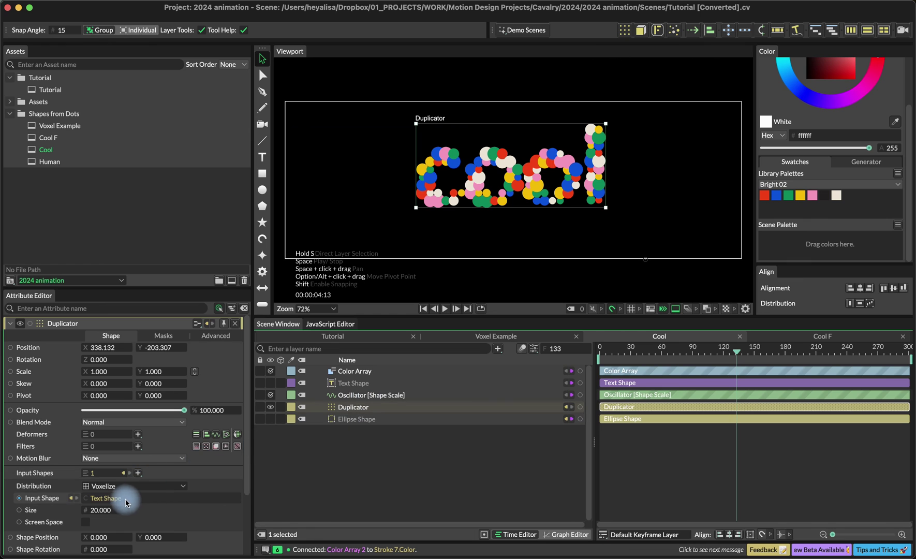
key("space")
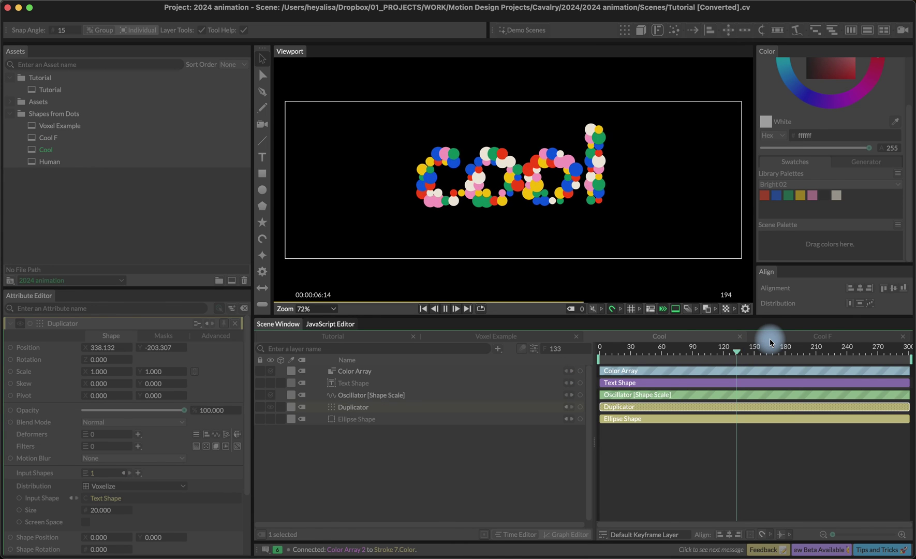
Step: In Cool F, add a Falloff to the shape-scale oscillator and position its circle over the word's right half
key("space")
double_click(79, 138)
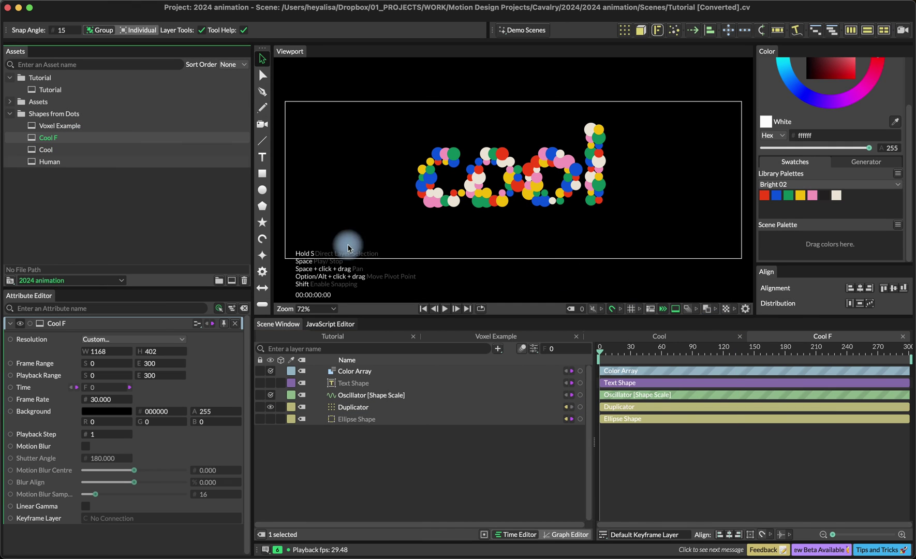
left_click(382, 399)
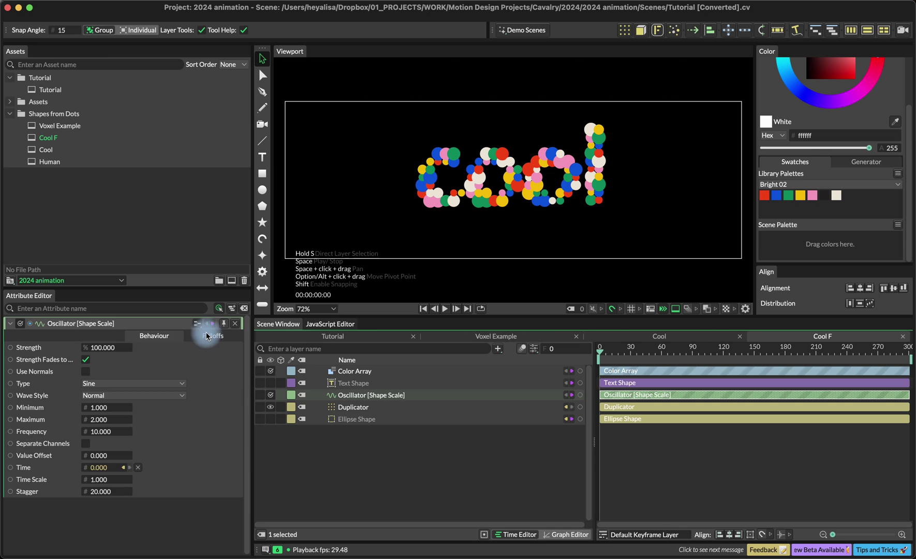
left_click(216, 335)
right_click(180, 369)
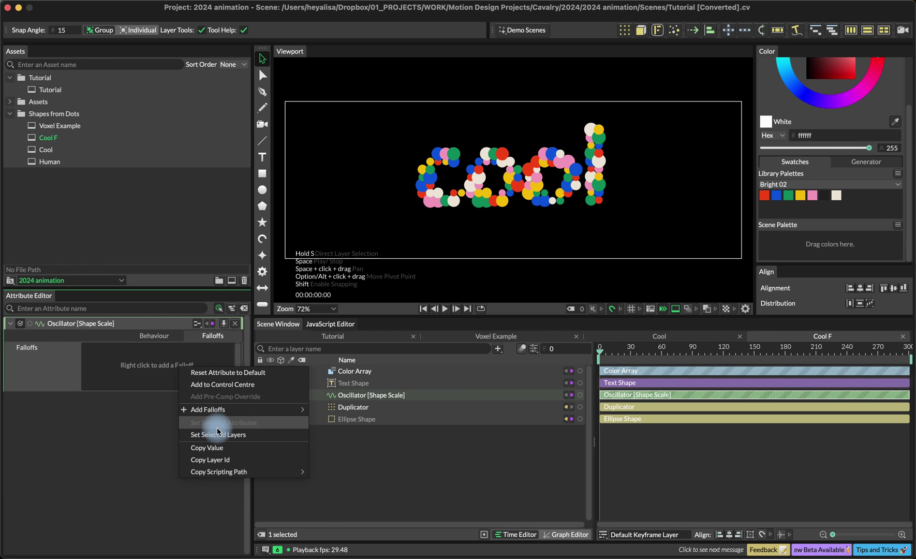
mouse_move(249, 409)
left_click(349, 412)
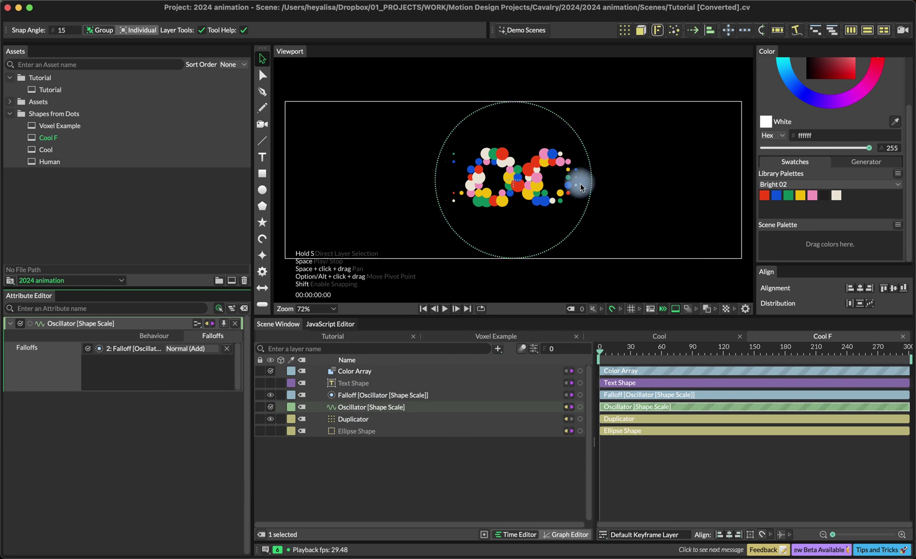
left_click_drag(489, 213, 544, 227)
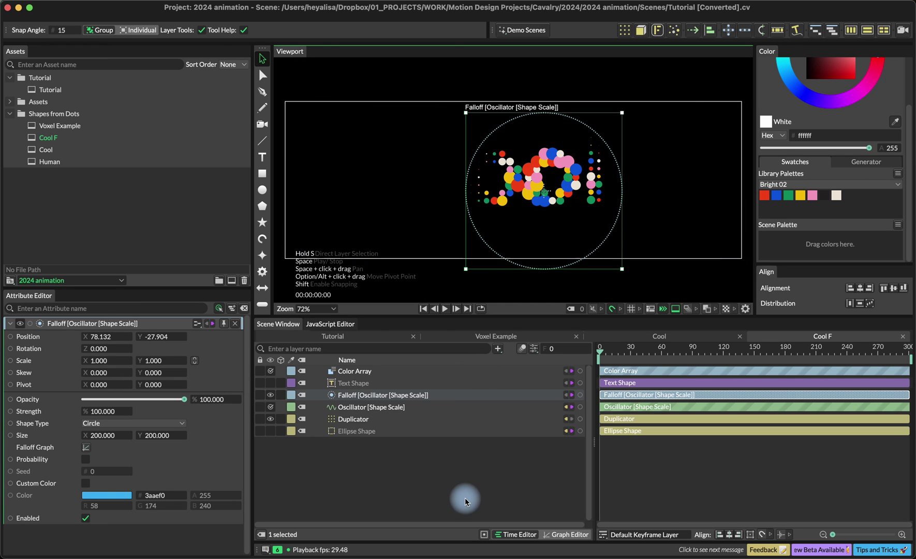
left_click(454, 469)
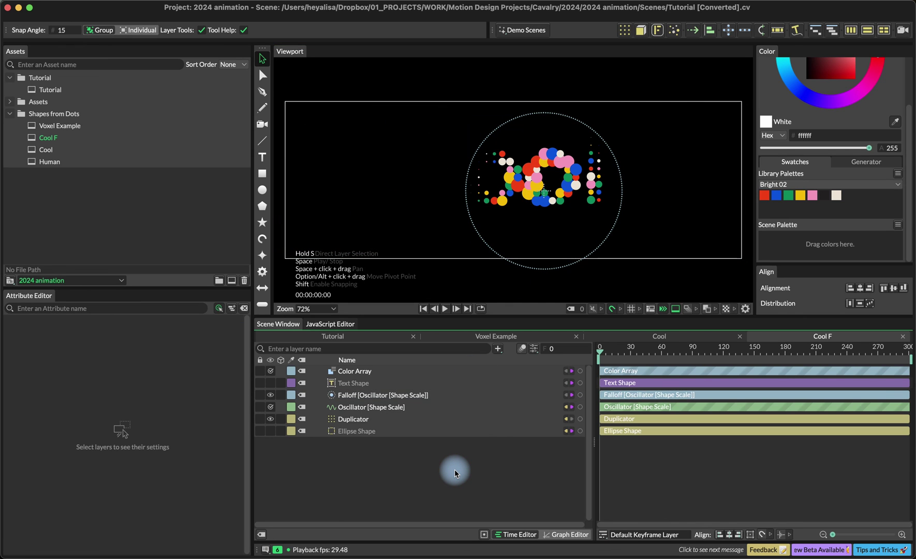